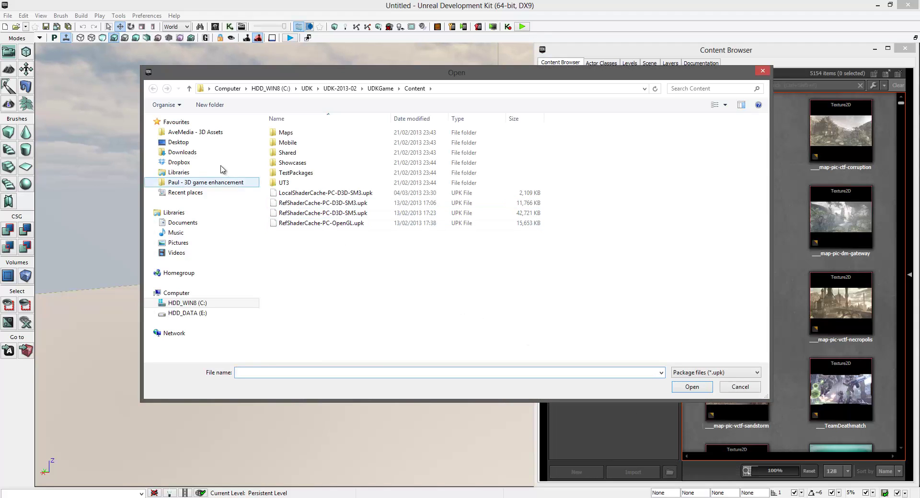
- Load the bathroom_sinks.upk package from the Desktop's Tutorial folder
left_click(185, 142)
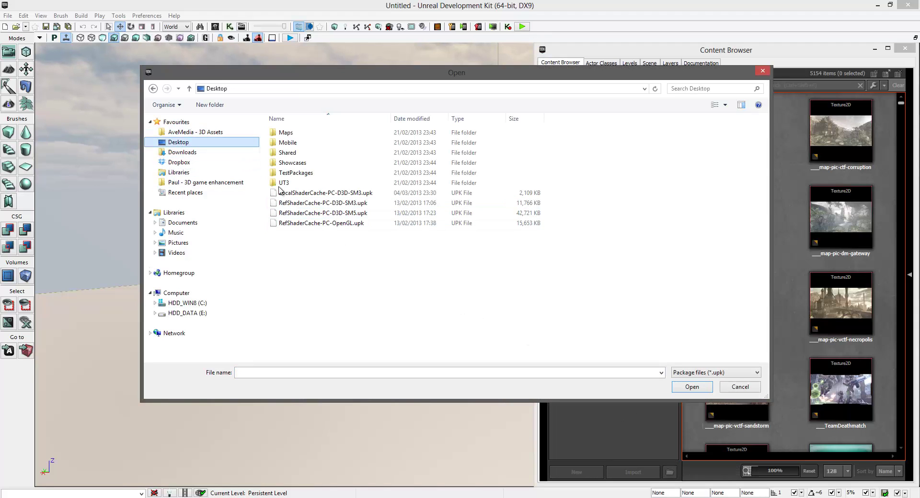
double_click(335, 190)
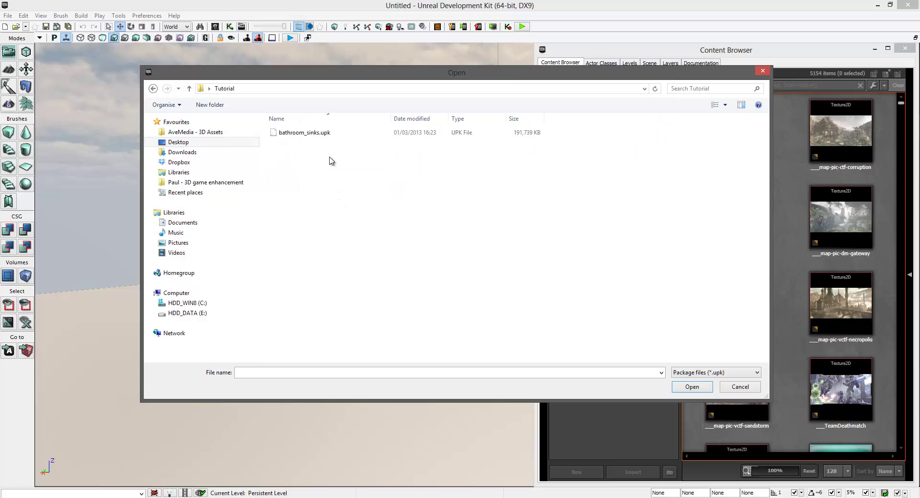
double_click(330, 134)
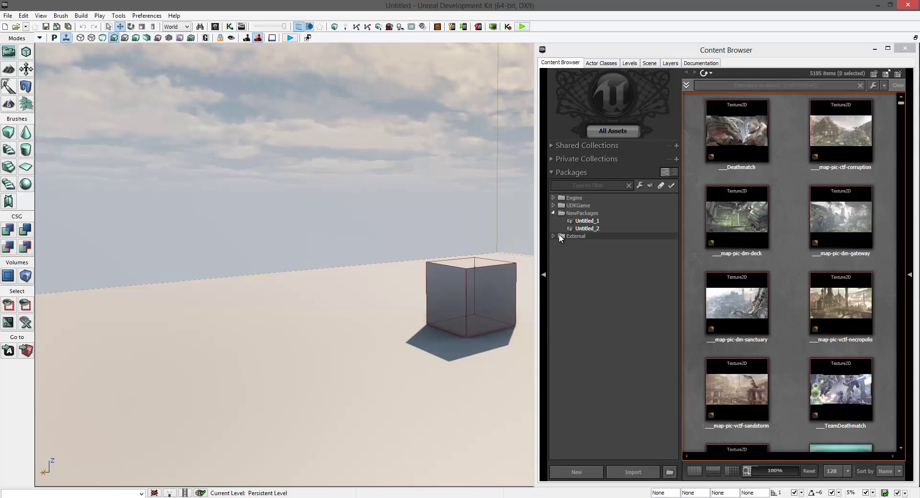
- Expand External > bathroom_sinks and list the bathroom_sink_b assets down to sink_mirror_b_prop
left_click(554, 236)
left_click(565, 244)
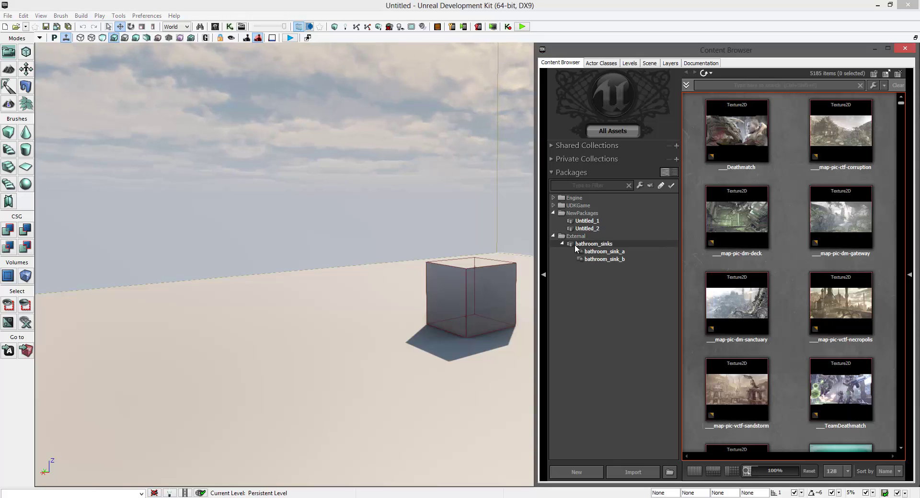
left_click(583, 252)
left_click(594, 259)
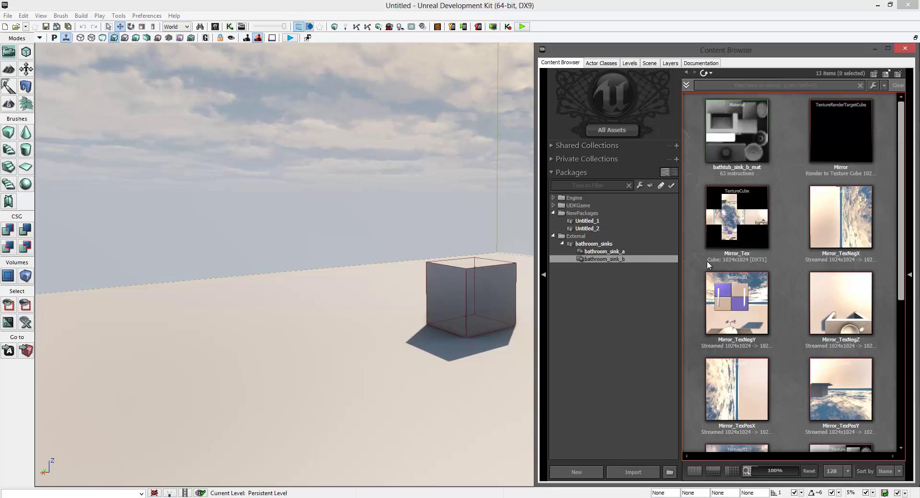
left_click_drag(899, 258, 898, 402)
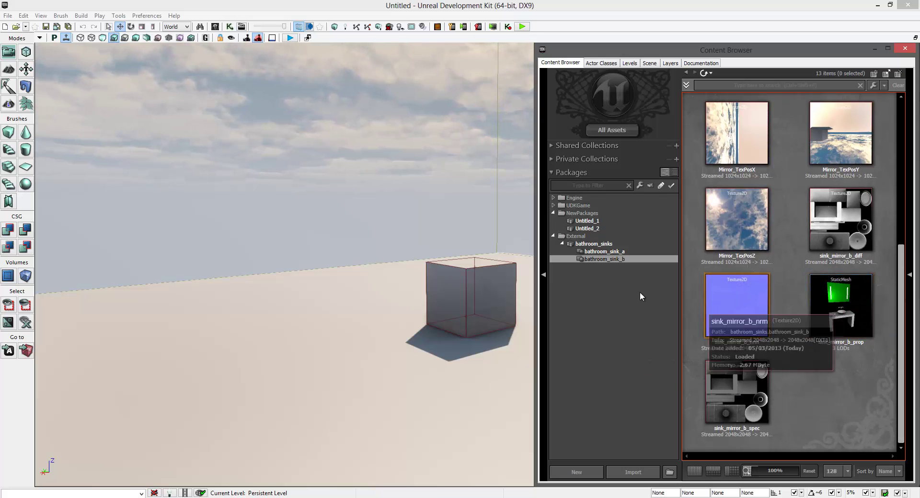
right_click_drag(527, 353, 460, 353)
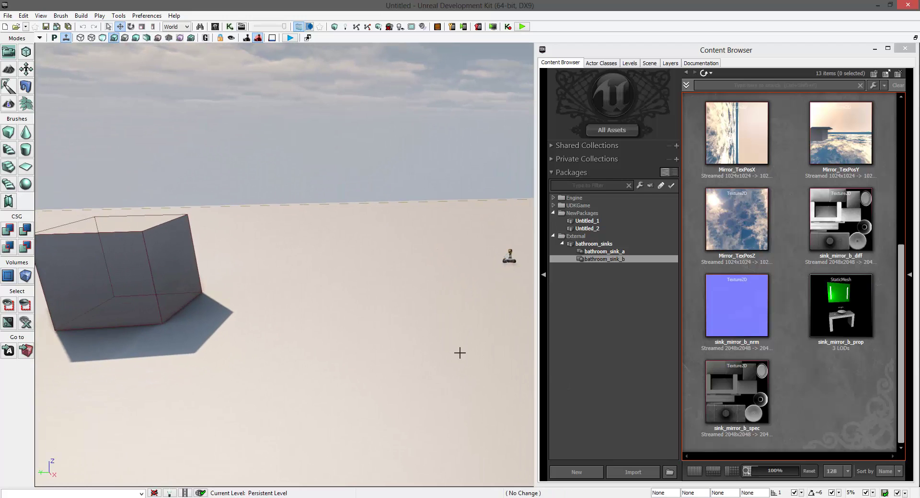
- Place the sink_mirror_b_prop mesh on the level floor and orbit around it
left_click_drag(828, 310, 394, 372)
right_click_drag(394, 371, 392, 313)
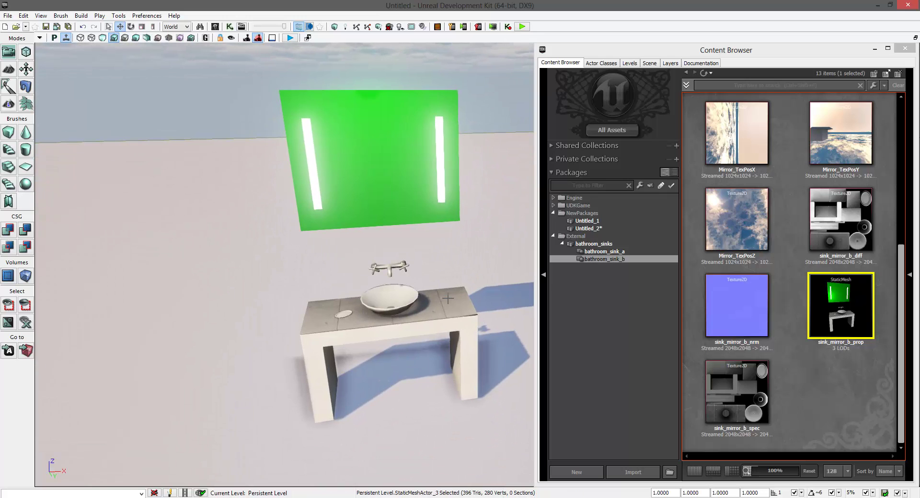
right_click_drag(447, 299, 417, 297)
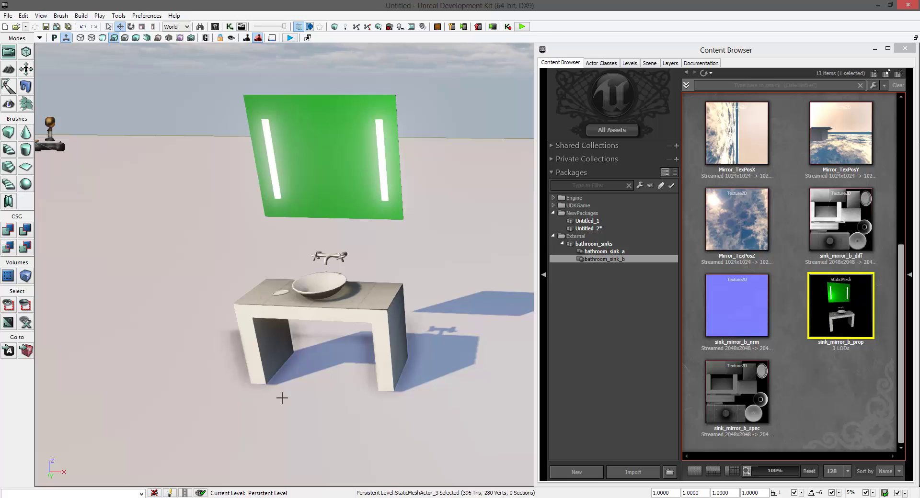
right_click_drag(327, 395, 322, 374)
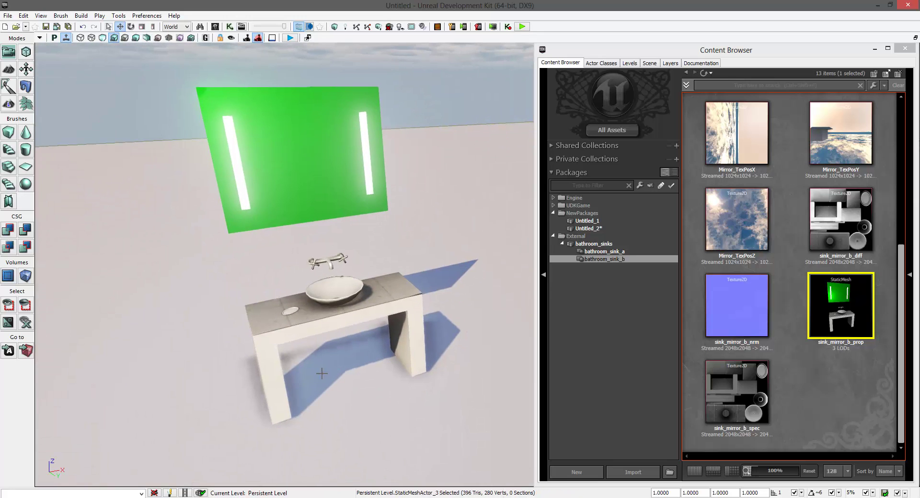
right_click_drag(169, 402, 344, 316)
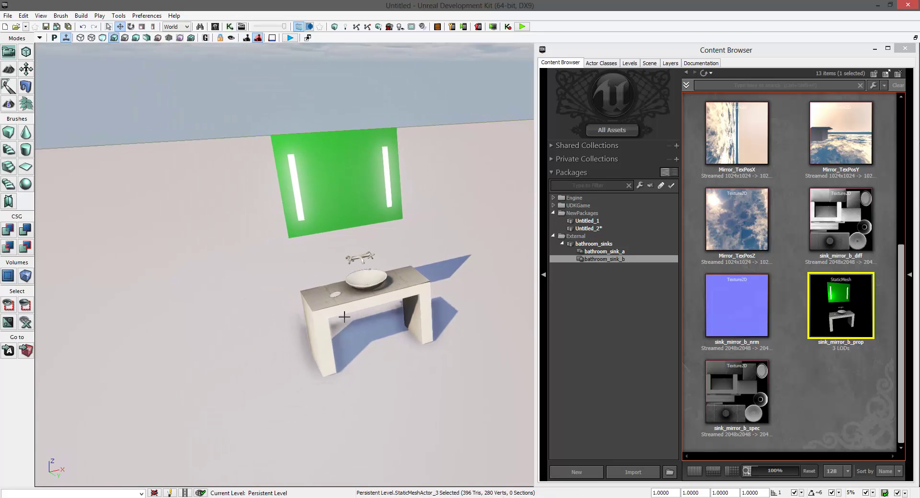
right_click_drag(370, 370, 369, 370)
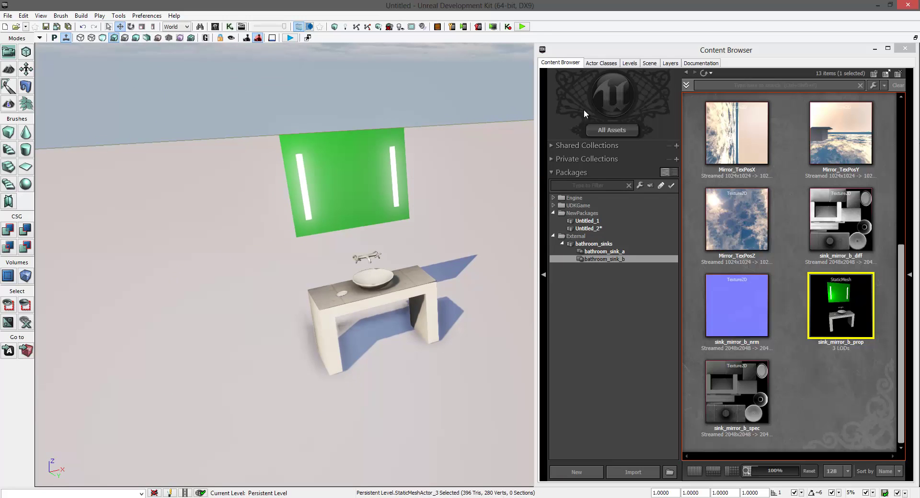
- Add a SceneCaptureCubeMapActor from the Actor Classes hierarchy near the sink
left_click(595, 64)
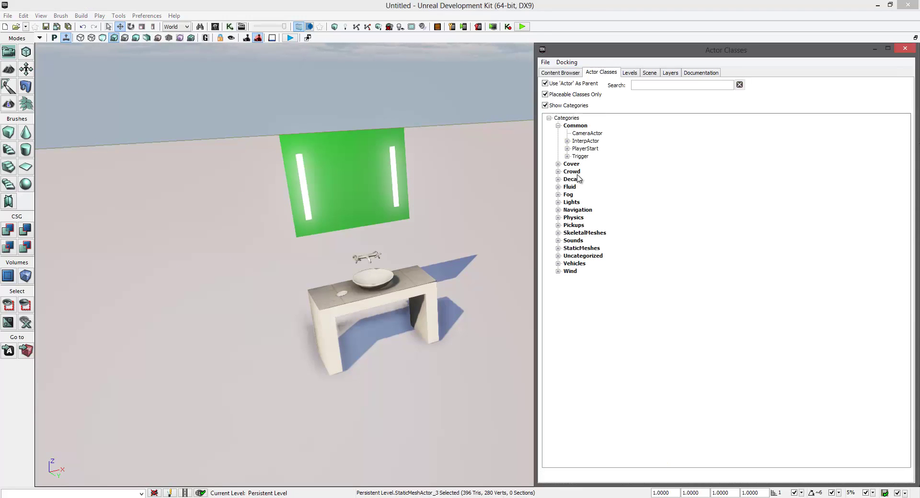
left_click(546, 106)
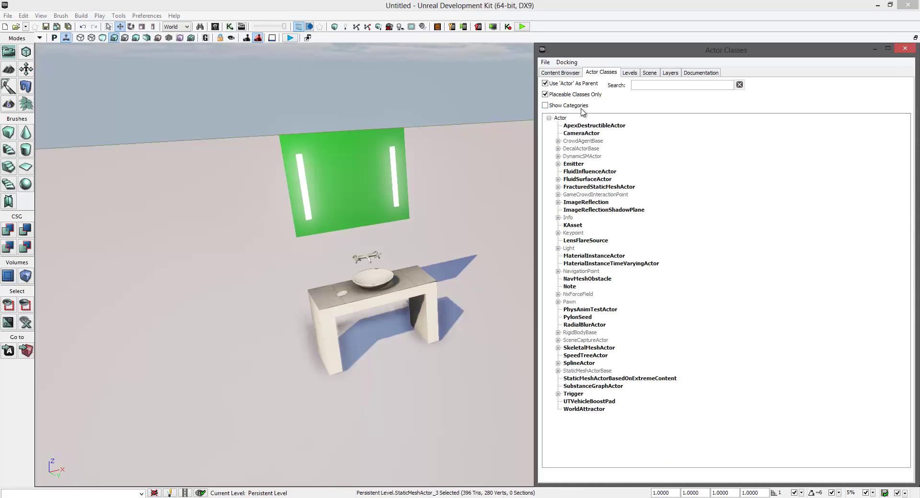
left_click(558, 341)
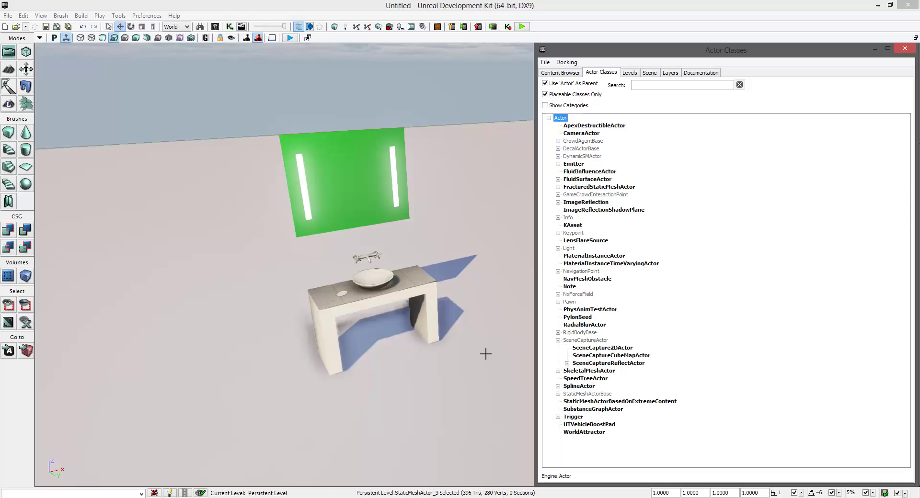
left_click_drag(485, 354, 484, 354)
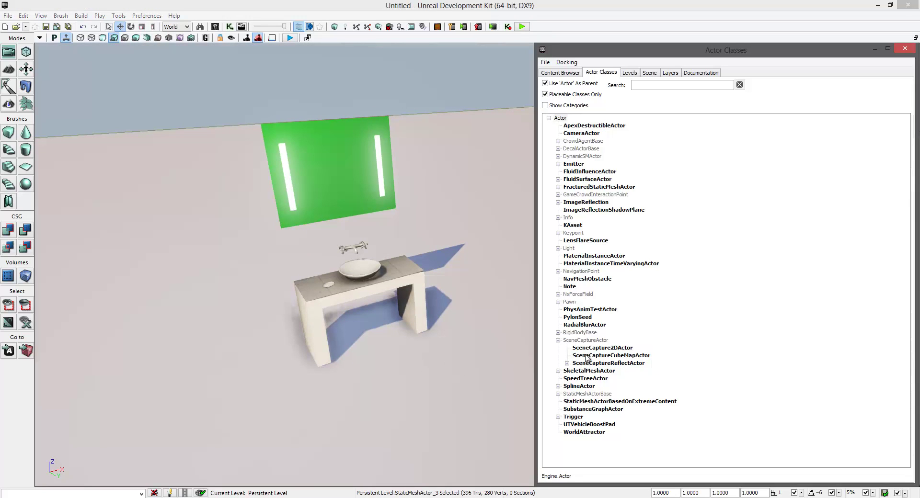
left_click_drag(608, 356, 607, 355)
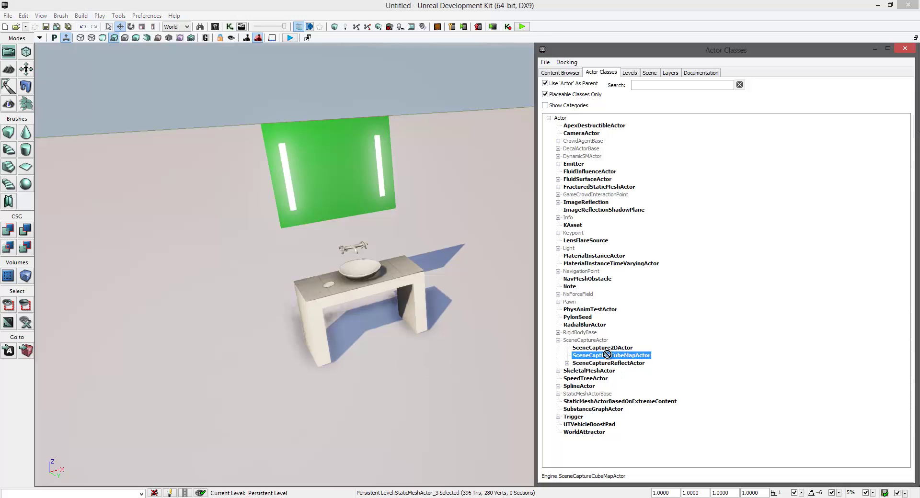
left_click_drag(417, 370, 417, 370)
- Shrink the capture actor to 0.0621 scale and centre it just below the mirror
left_click(893, 51)
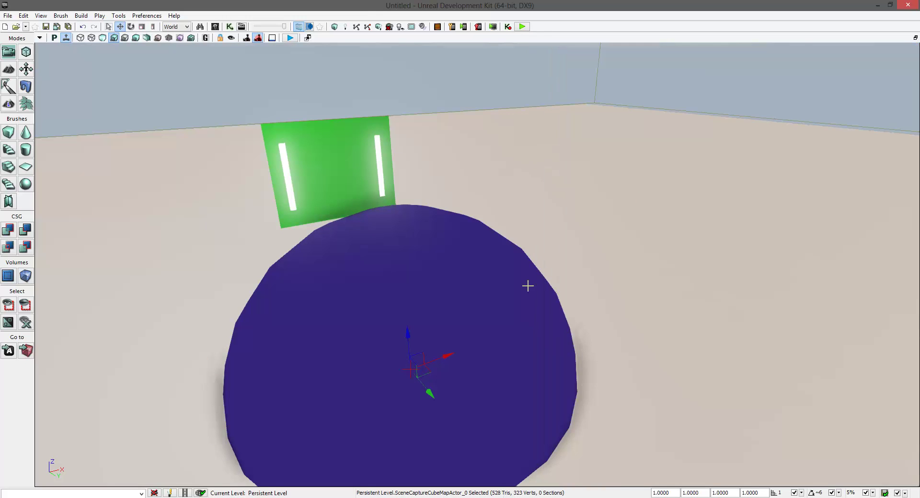
left_click_drag(529, 285, 526, 259)
key("space")
key("space")
key("space")
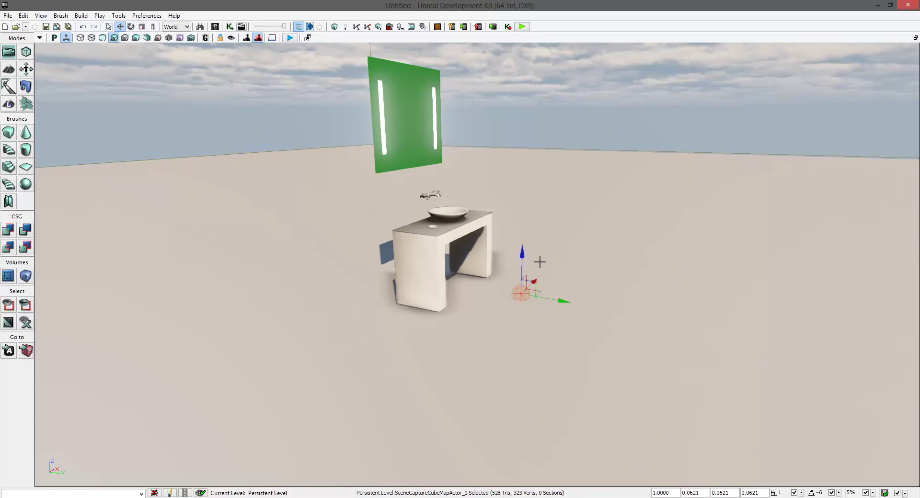
right_click_drag(523, 245, 500, 242)
left_click_drag(499, 243, 484, 153)
right_click_drag(554, 220, 623, 345)
left_click_drag(624, 345, 513, 303)
right_click_drag(513, 303, 410, 318)
left_click_drag(533, 269, 514, 269)
mouse_move(511, 282)
right_mouse_down()
mouse_move(620, 291)
mouse_move(510, 283)
right_mouse_up()
key("F4")
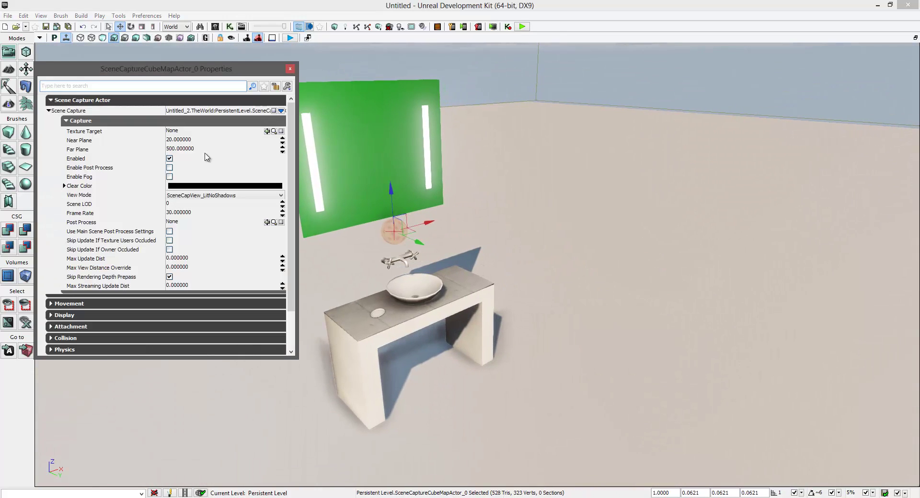
left_click(183, 148)
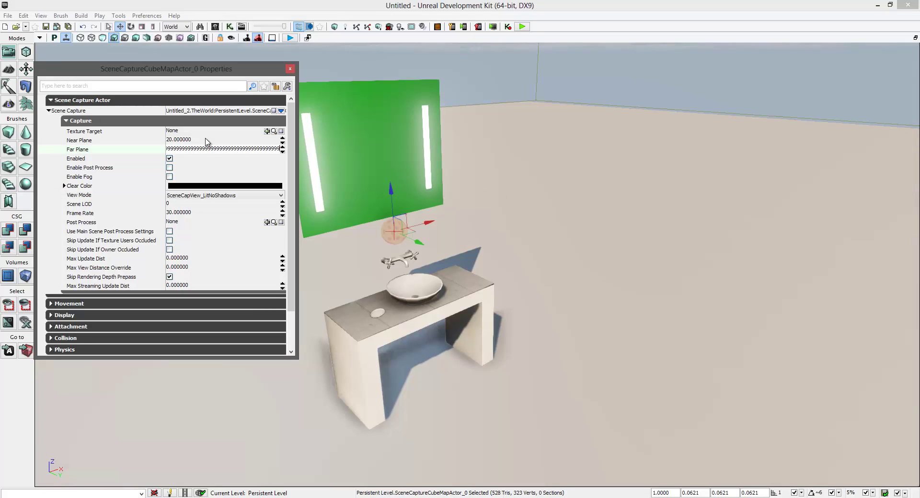
key("Return")
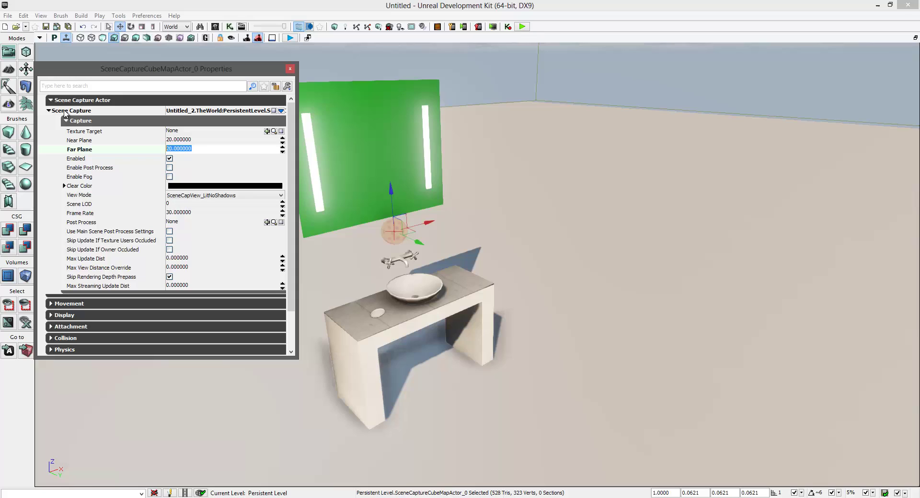
type("99999999999999999999999999999999999999999")
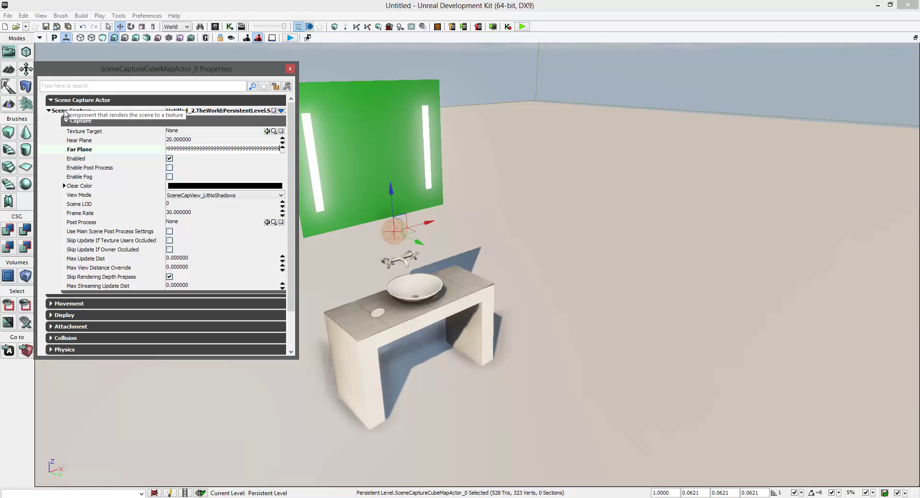
key("Return")
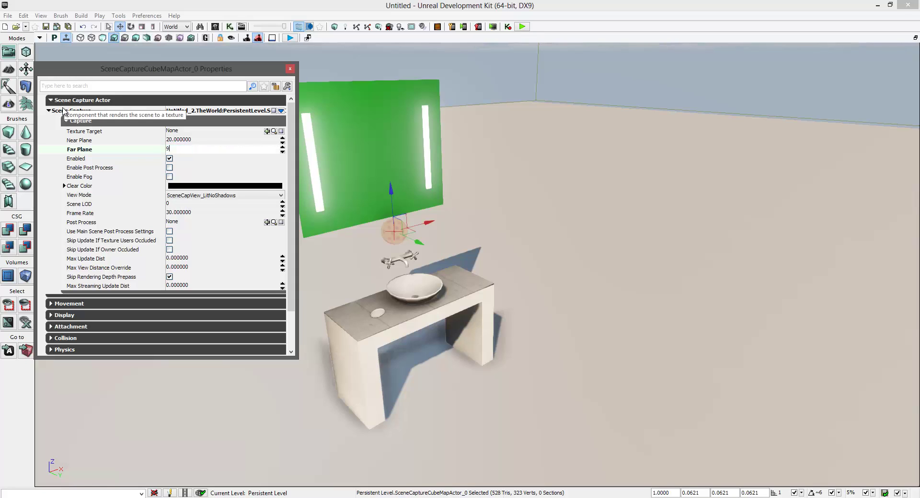
type("999999999999999999999")
key("Return")
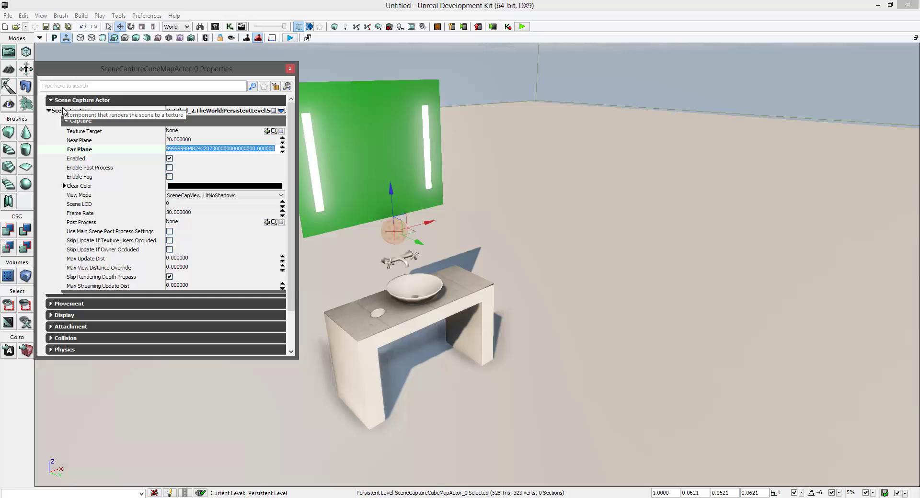
left_click_drag(479, 171, 455, 150)
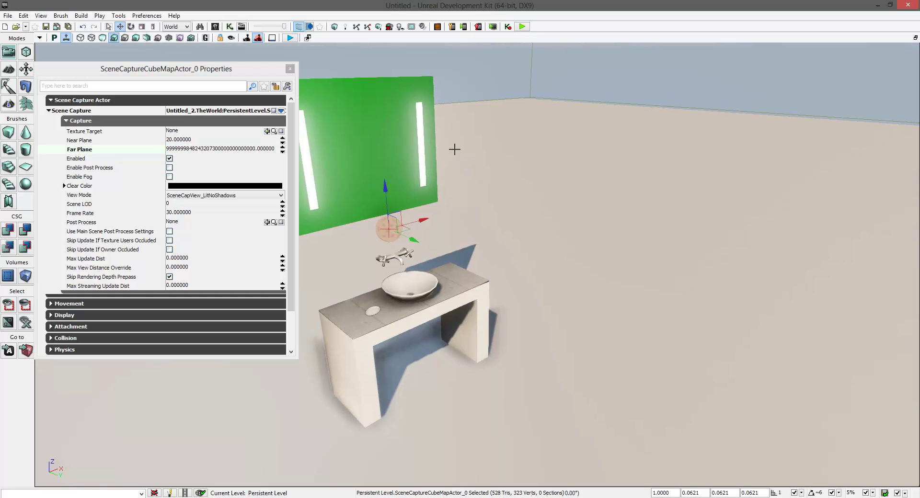
left_click(215, 27)
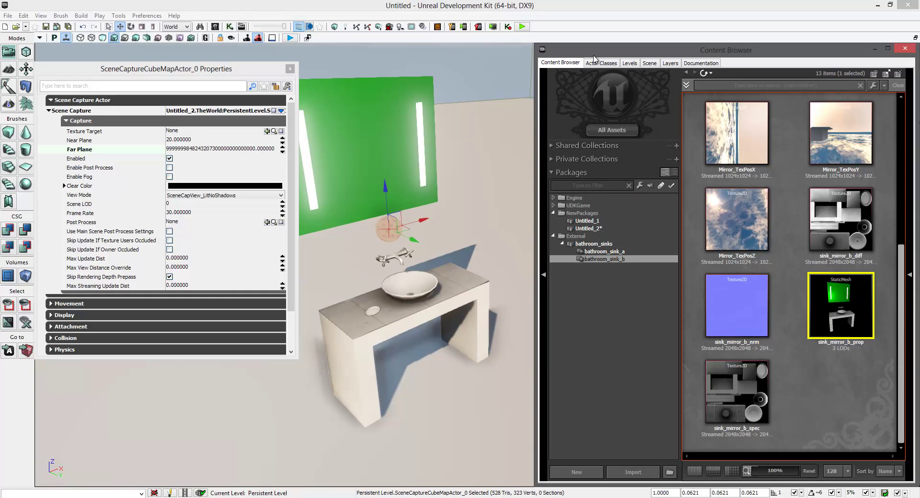
- Assign the bathroom_sinks Mirror cube render target as the capture actor's Texture Target
left_click(594, 244)
left_click_drag(896, 232, 898, 172)
left_click(755, 345)
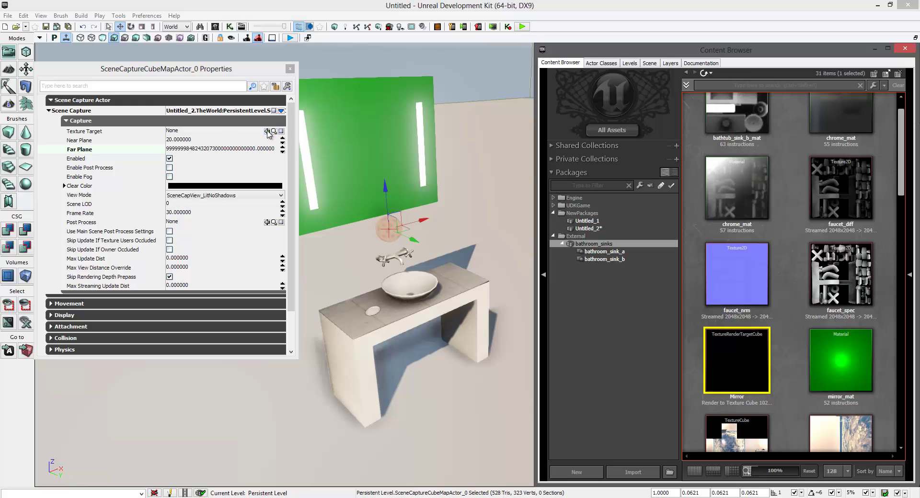
left_click(266, 131)
mouse_move(348, 236)
left_mouse_down()
mouse_move(328, 205)
mouse_move(331, 230)
left_mouse_up()
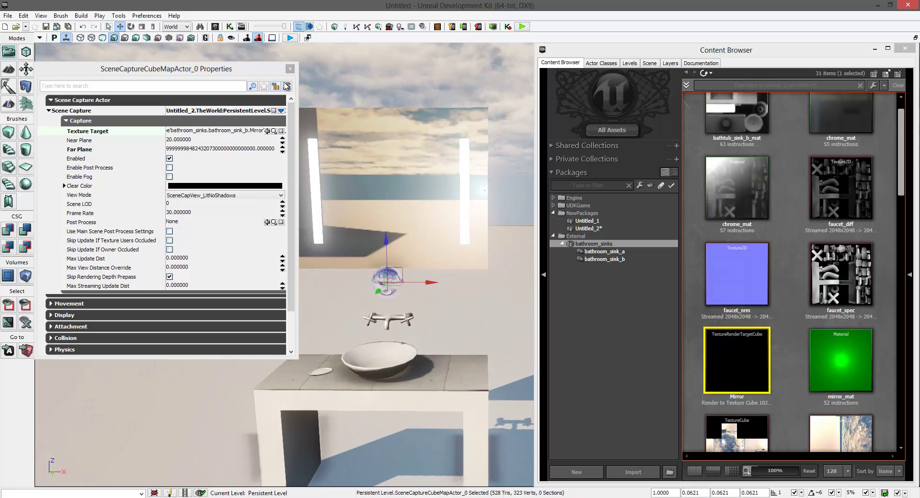
left_click(290, 69)
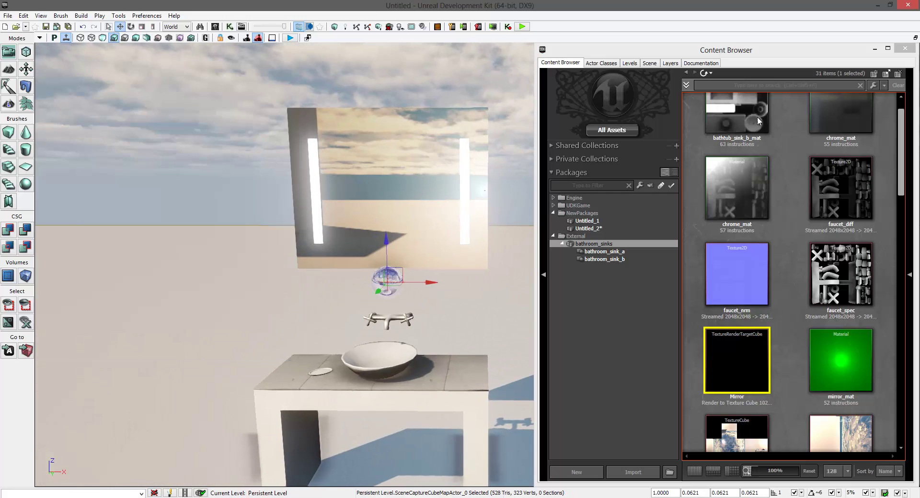
- Close the Content Browser and face the sky-reflecting mirror above the sink
left_click(901, 50)
left_click_drag(542, 228, 482, 182)
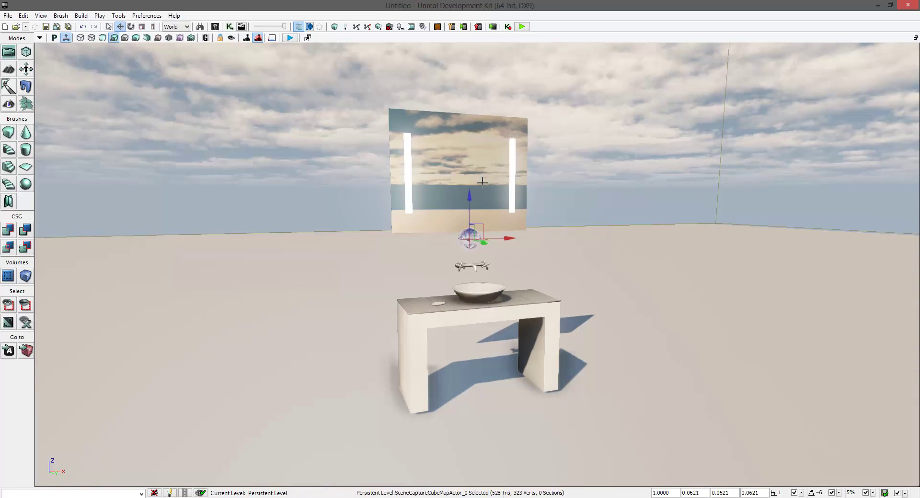
left_click(216, 28)
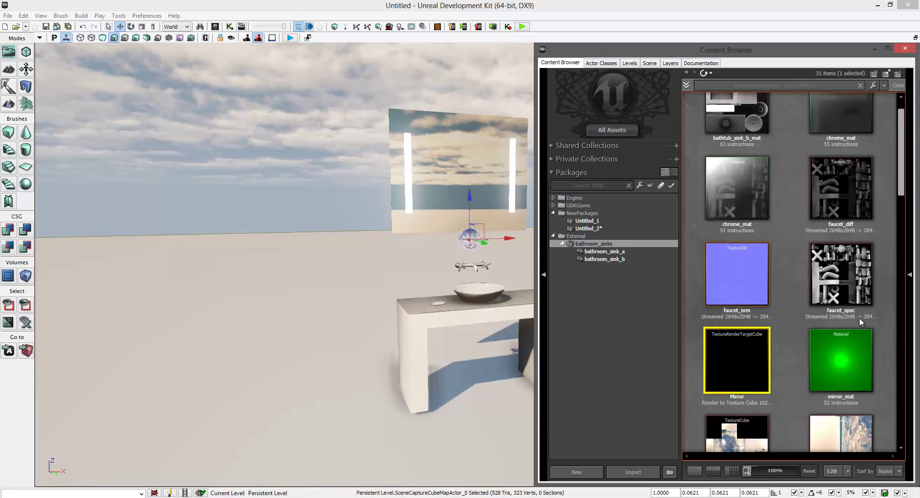
mouse_move(900, 203)
left_mouse_down()
mouse_move(901, 185)
mouse_move(893, 191)
mouse_move(903, 203)
left_mouse_up()
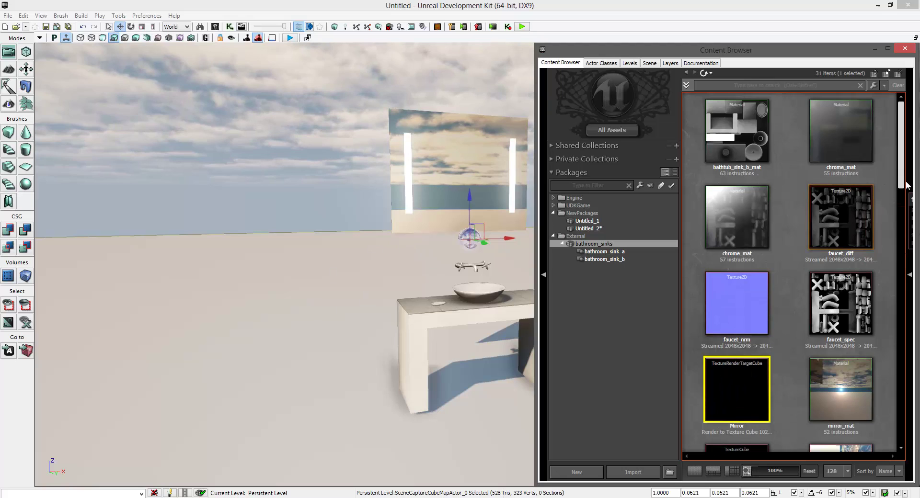
scroll(901, 191, "down", 3)
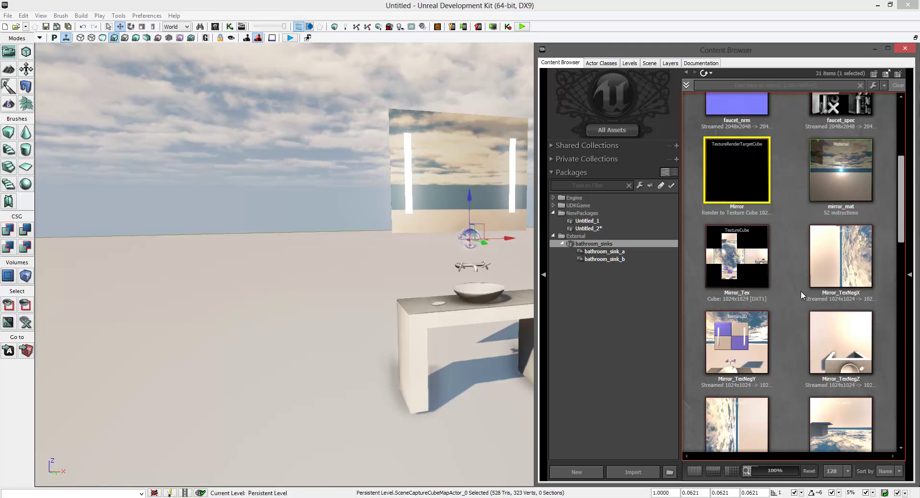
scroll(901, 232, "down", 1)
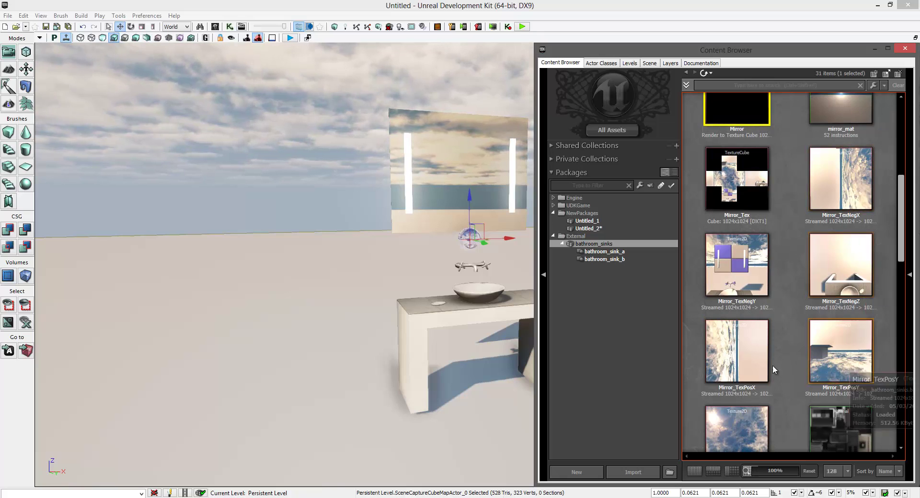
scroll(703, 325, "down", 2)
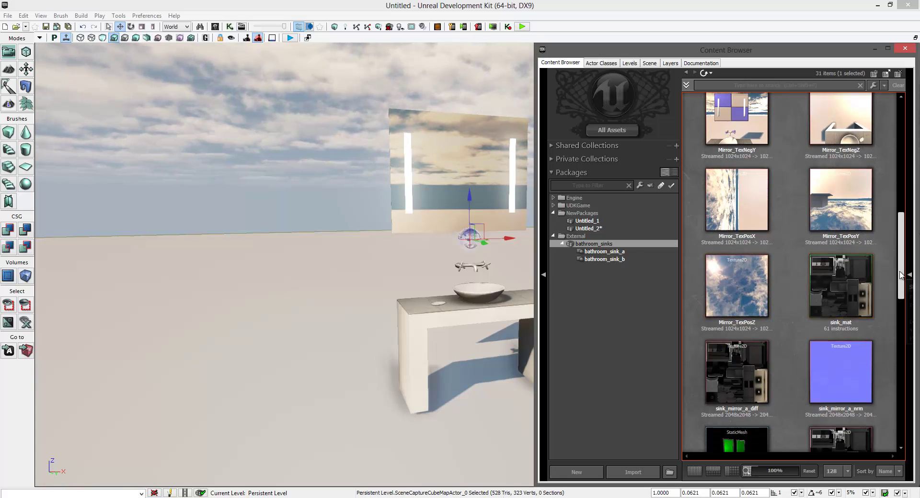
scroll(888, 259, "down", 1)
scroll(891, 245, "up", 2)
scroll(891, 217, "up", 4)
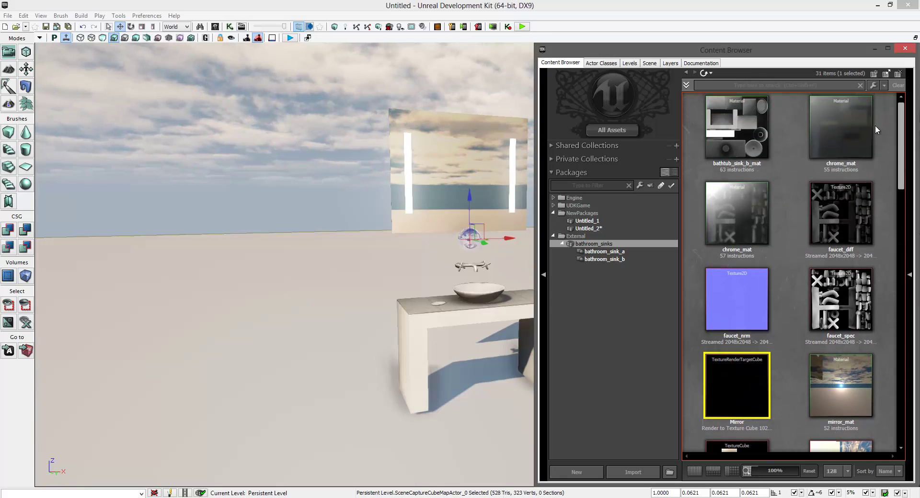
left_click(906, 49)
scroll(610, 212, "down", 3)
scroll(594, 207, "up", 5)
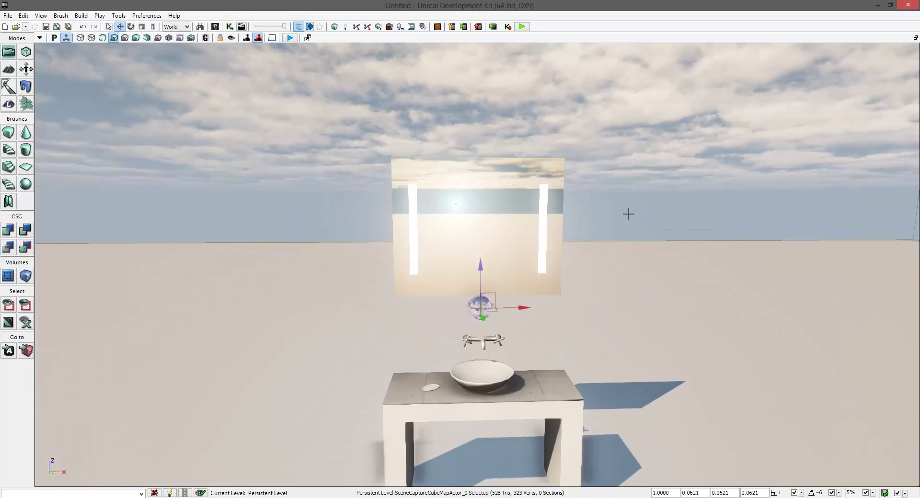
left_click(290, 39)
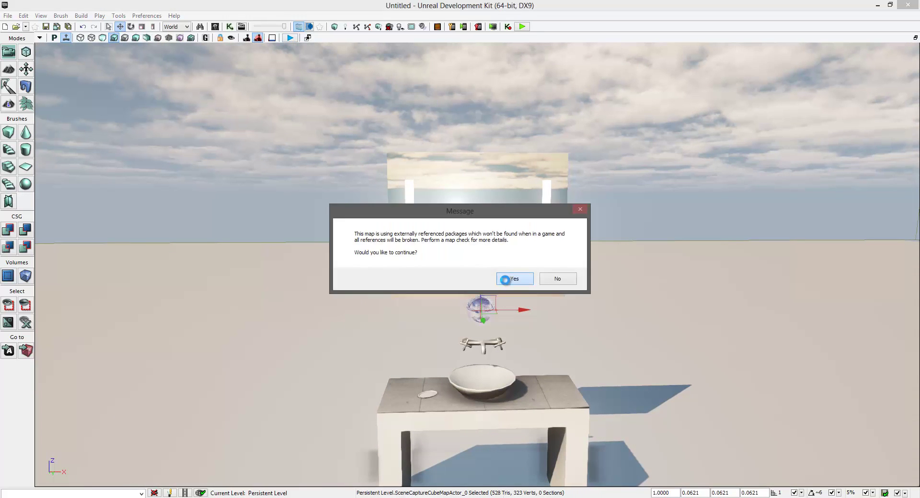
left_click(506, 279)
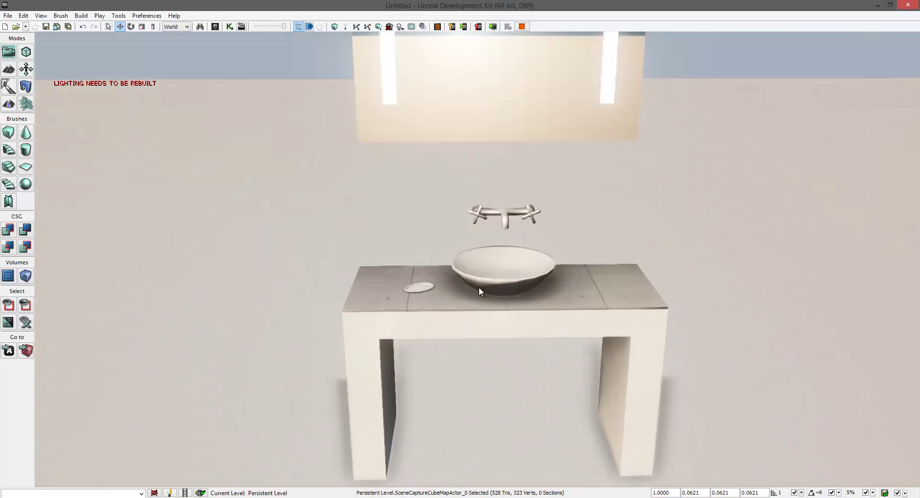
mouse_move(478, 287)
left_mouse_down()
mouse_move(403, 262)
mouse_move(537, 273)
mouse_move(462, 281)
left_mouse_up()
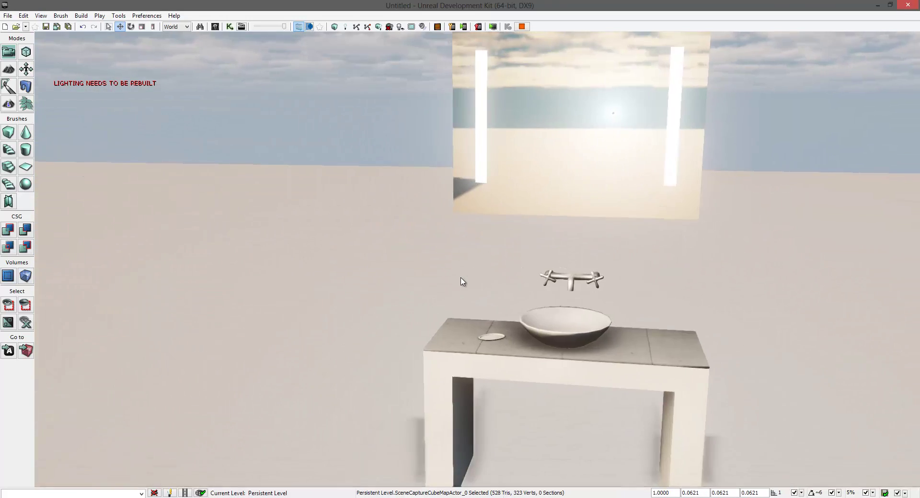
key("Escape")
right_click_drag(326, 166, 326, 177)
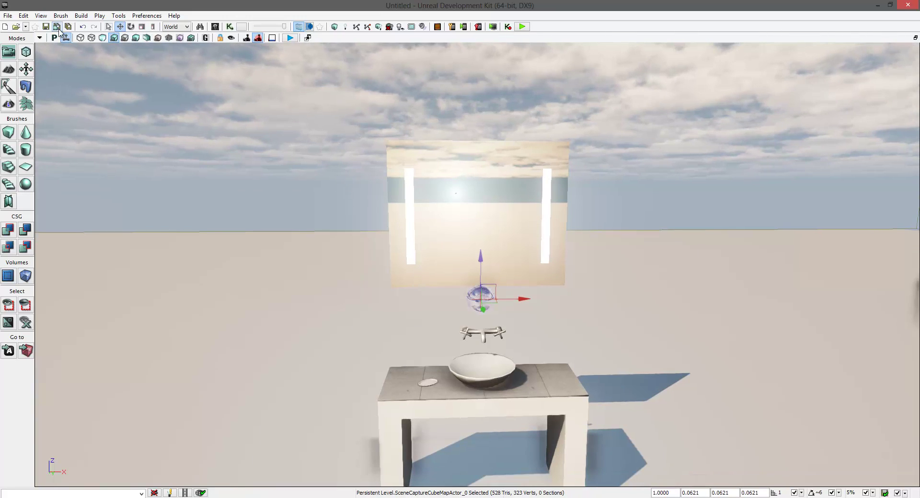
- Set the level's Default Game Type to utgame in World Properties
left_click(42, 16)
left_click(58, 62)
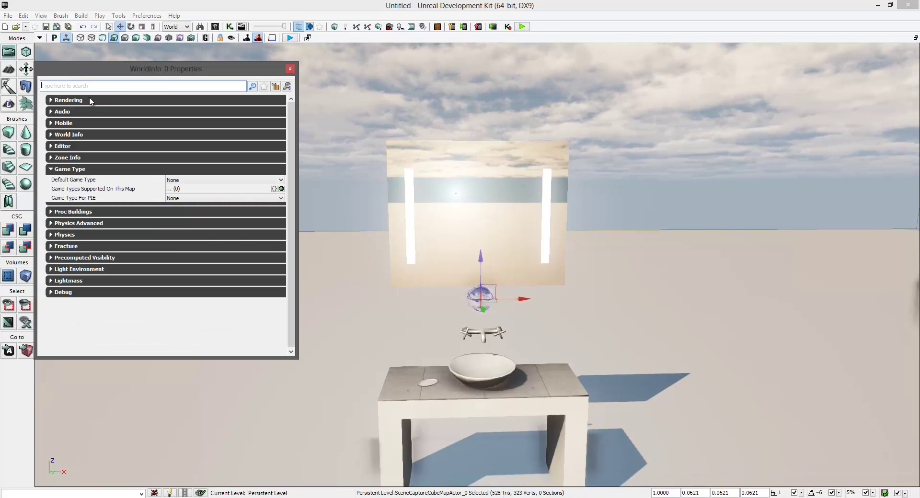
left_click(169, 180)
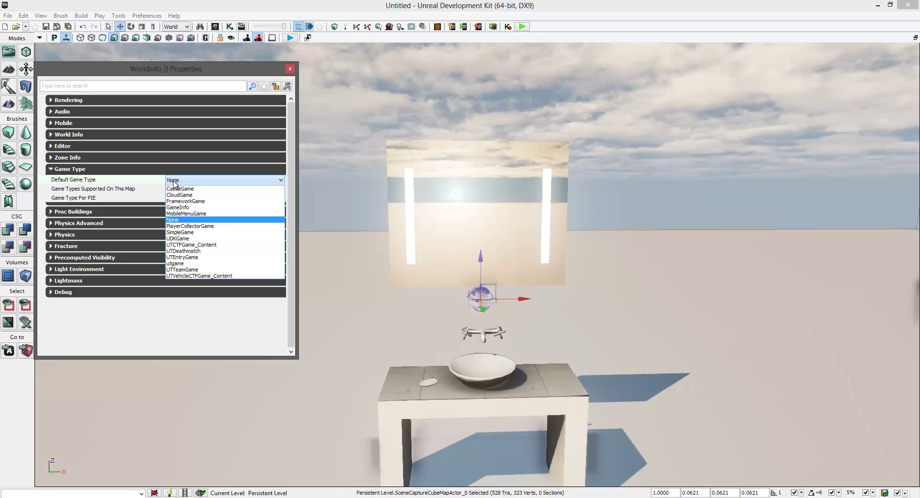
left_click(179, 264)
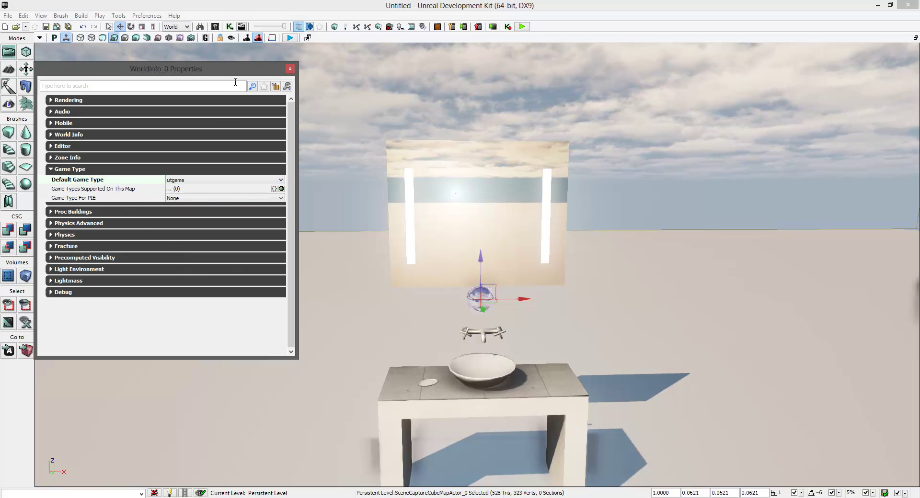
left_click(291, 71)
left_click_drag(427, 232, 209, 68)
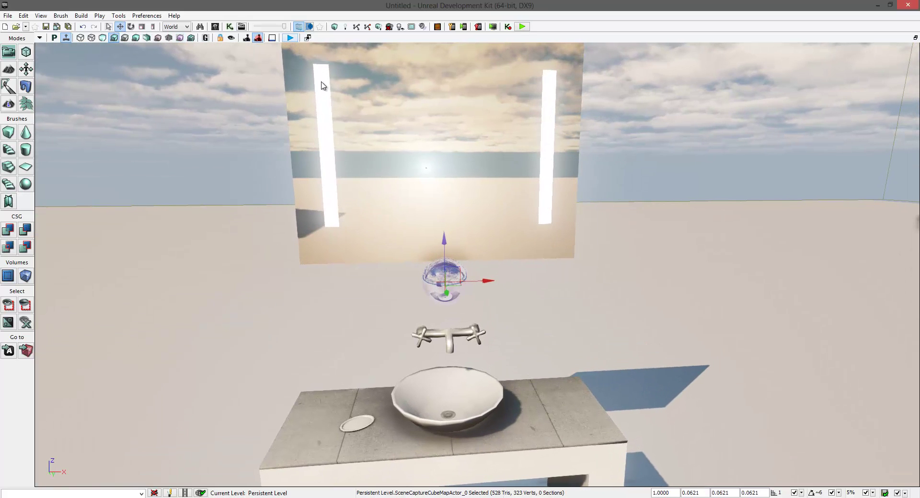
key("F8")
left_click(516, 280)
key("s")
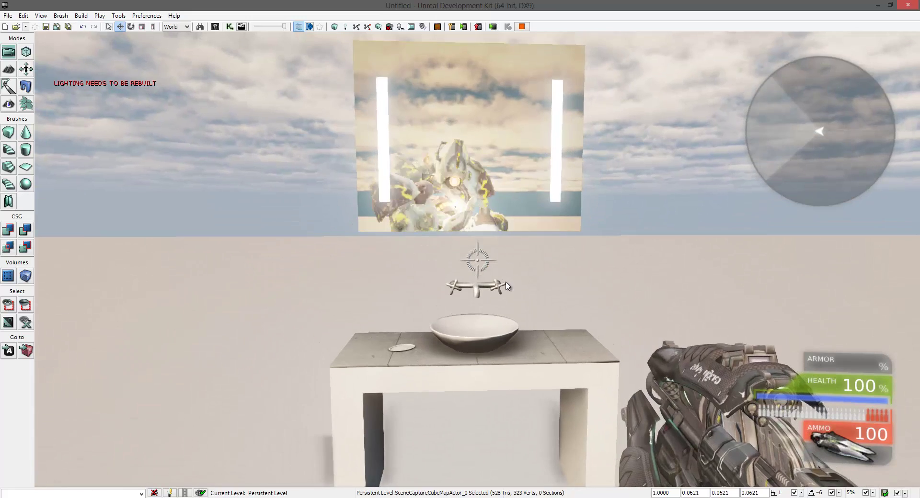
key("d")
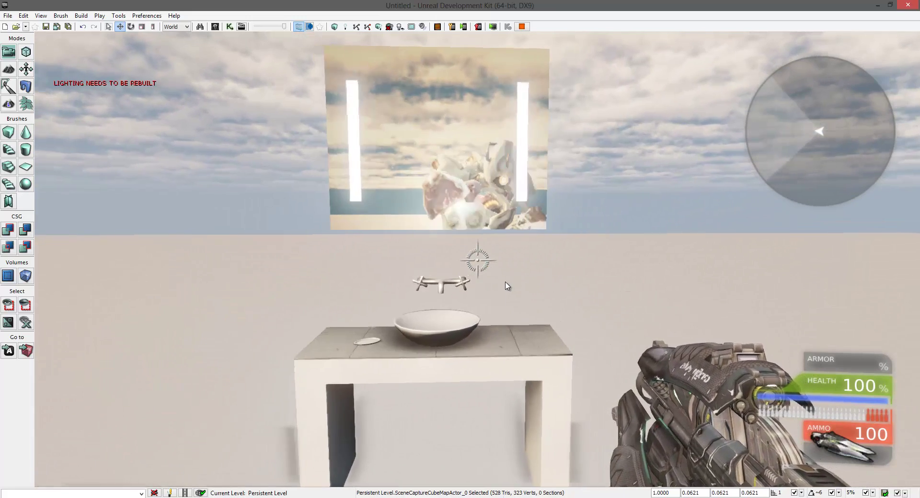
key("a")
key("d")
key("a")
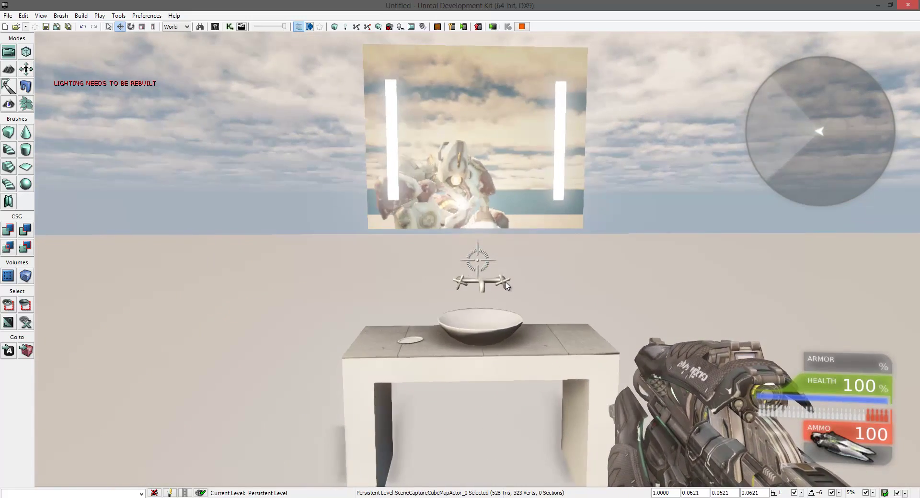
key("Escape")
scroll(505, 316, "down", 5)
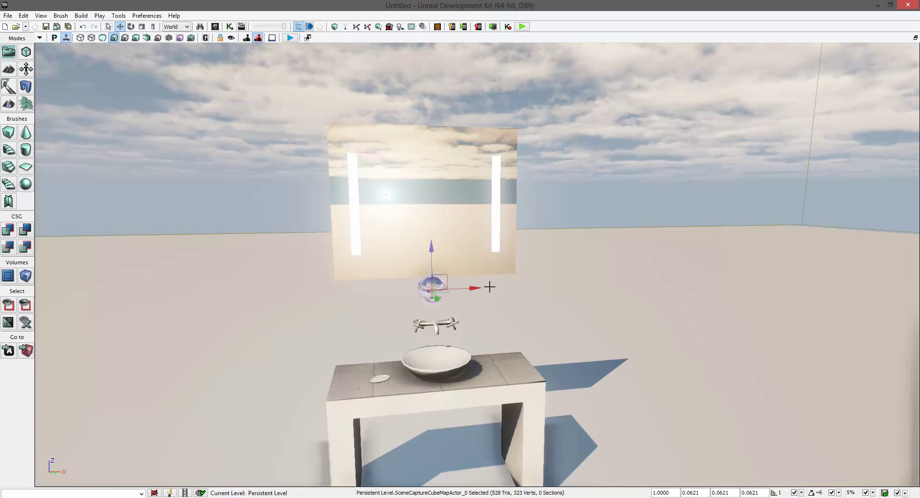
- Review all sections of the scene capture actor's properties, then close them
double_click(437, 266)
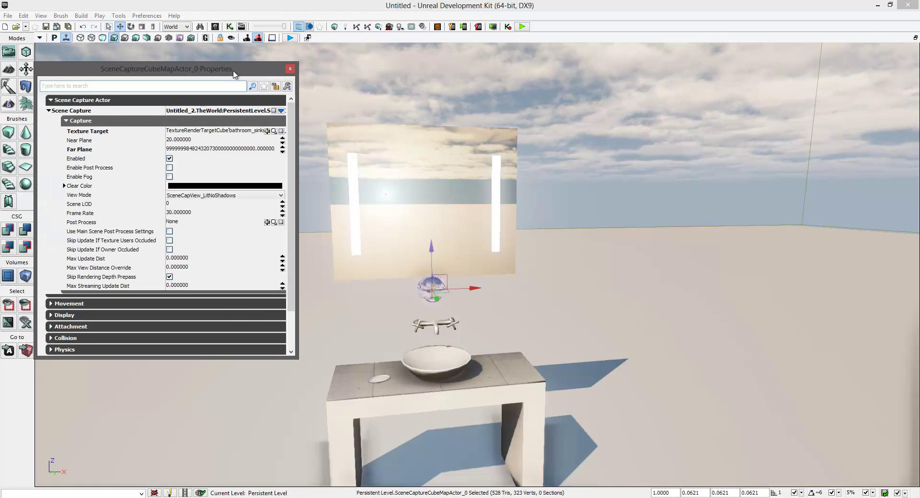
right_click_drag(435, 220, 434, 222)
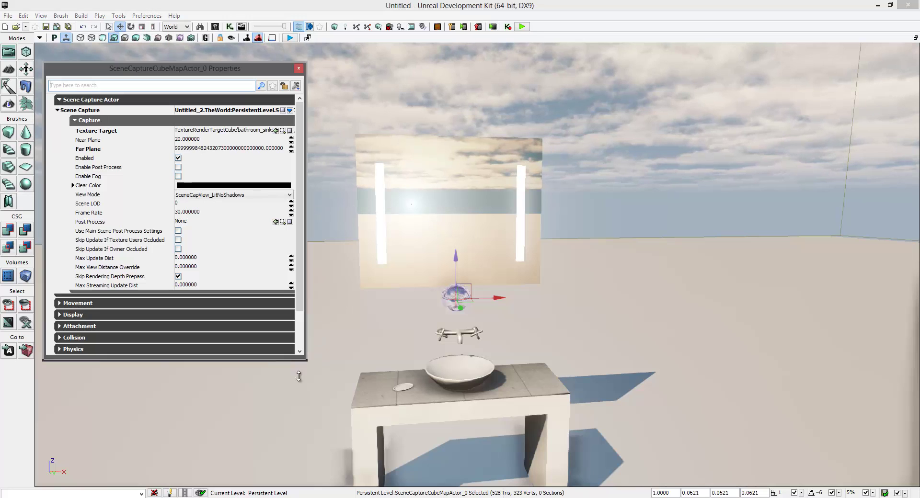
left_click_drag(303, 357, 305, 407)
left_click(298, 70)
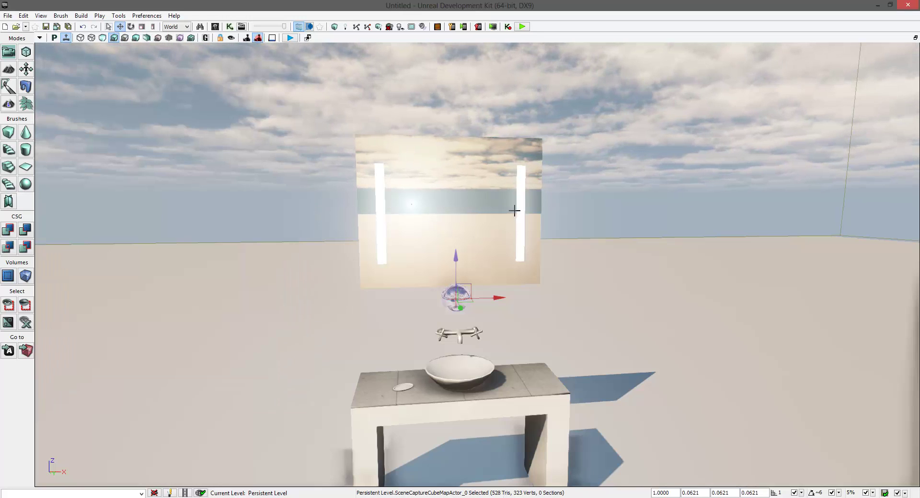
- Resize the Mirror cube render target from 1024 to 512
key("ctrl+shift+f")
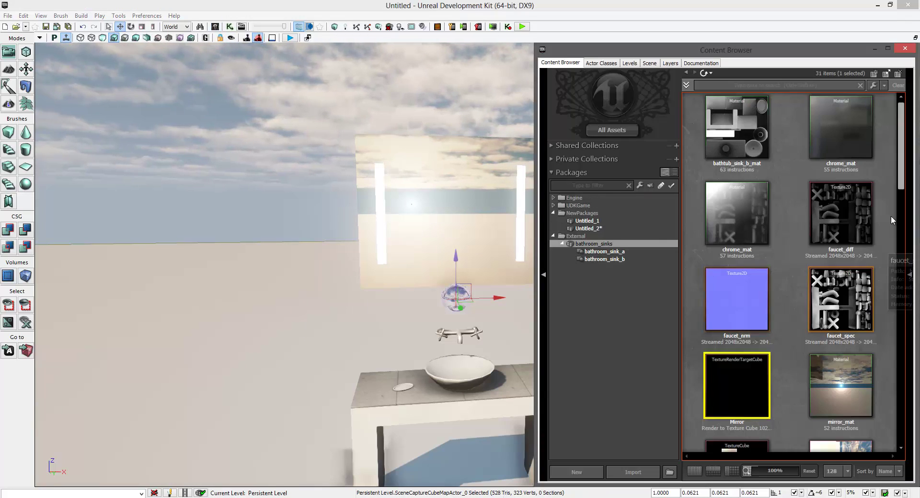
scroll(902, 190, "down", 2)
scroll(902, 189, "down", 2)
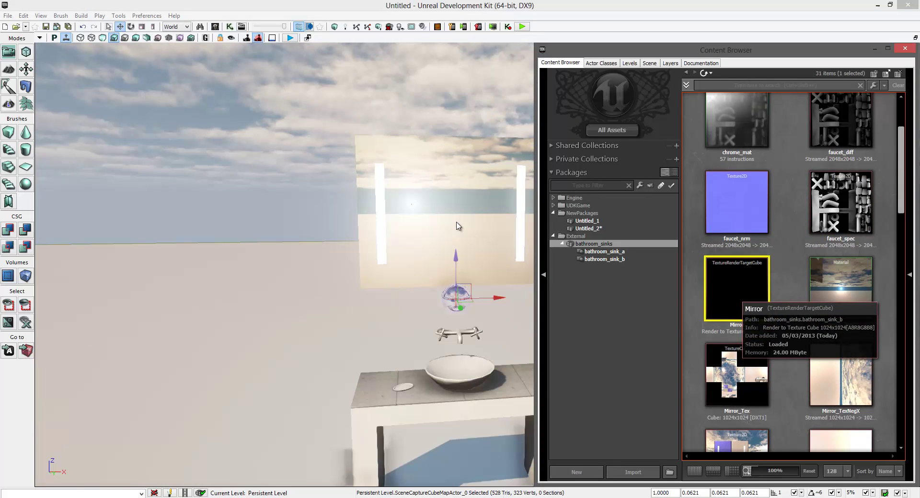
key("Return")
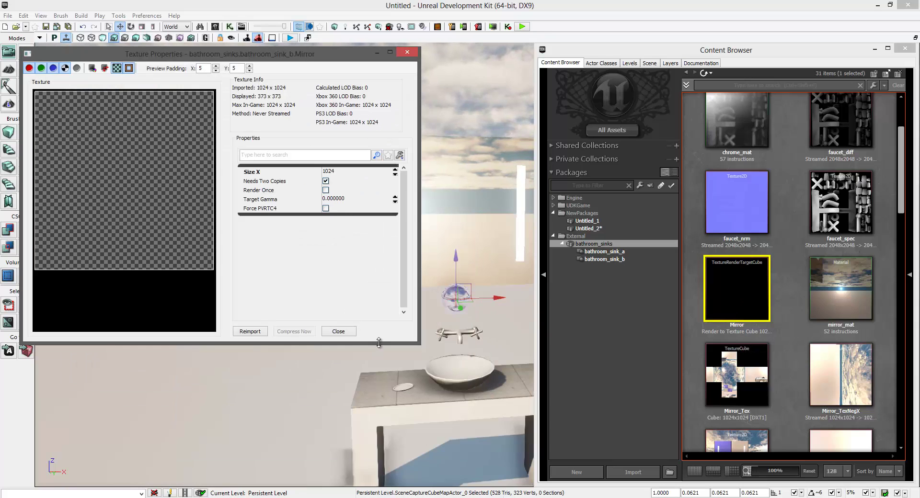
left_click_drag(379, 343, 379, 406)
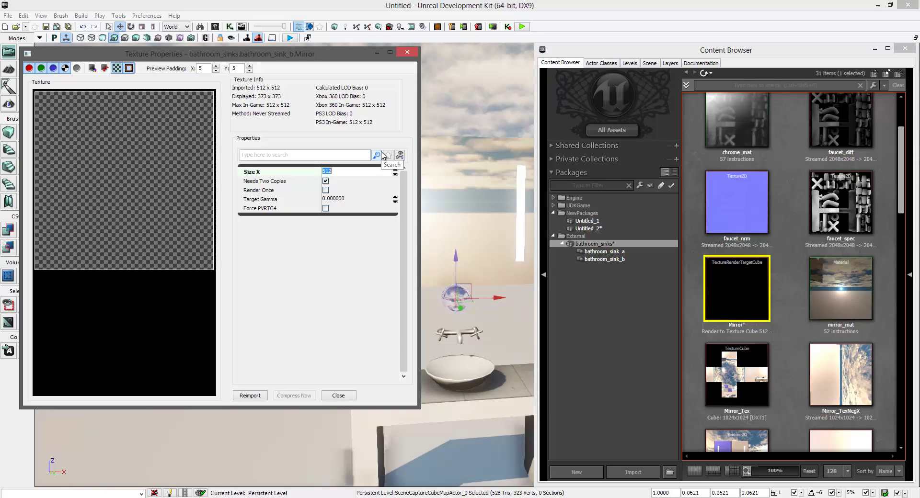
left_click(408, 54)
left_click(905, 49)
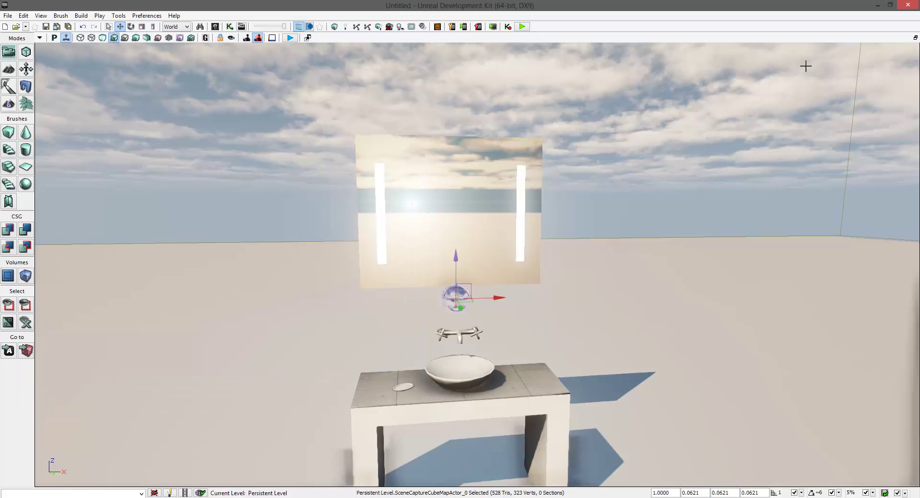
left_click(307, 37)
left_click(511, 279)
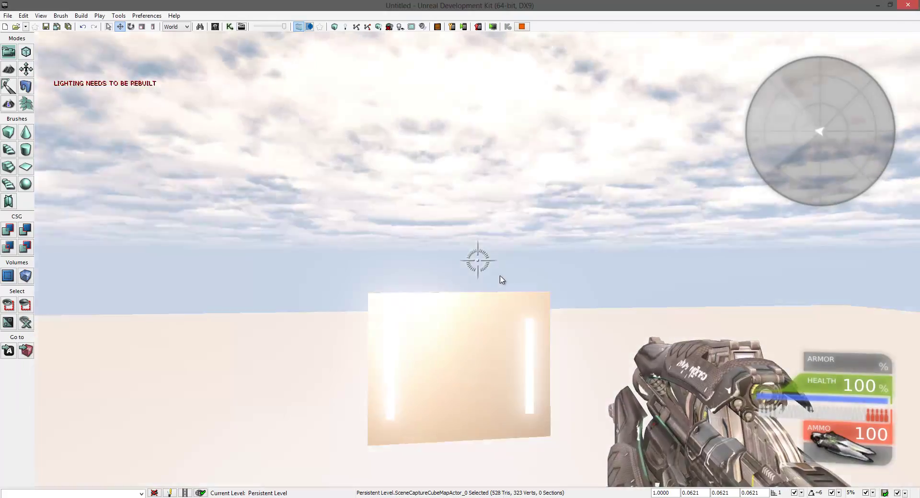
key("w")
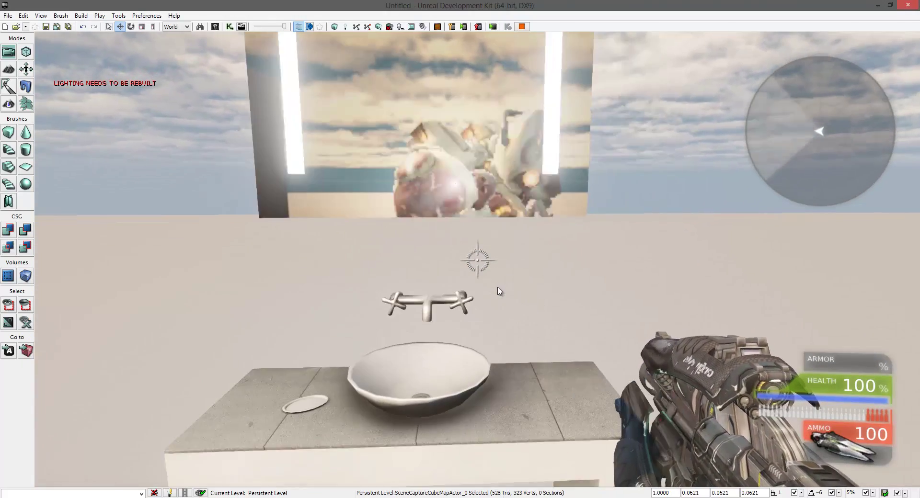
key("s")
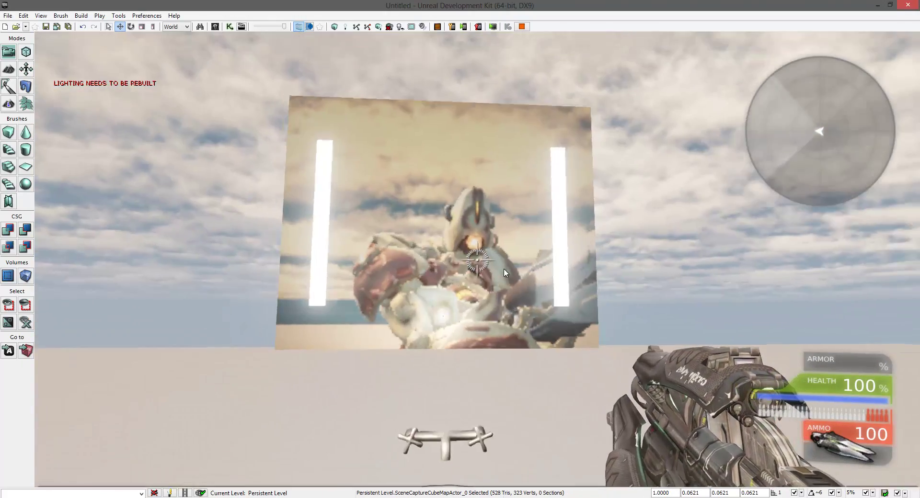
key("a")
key("d")
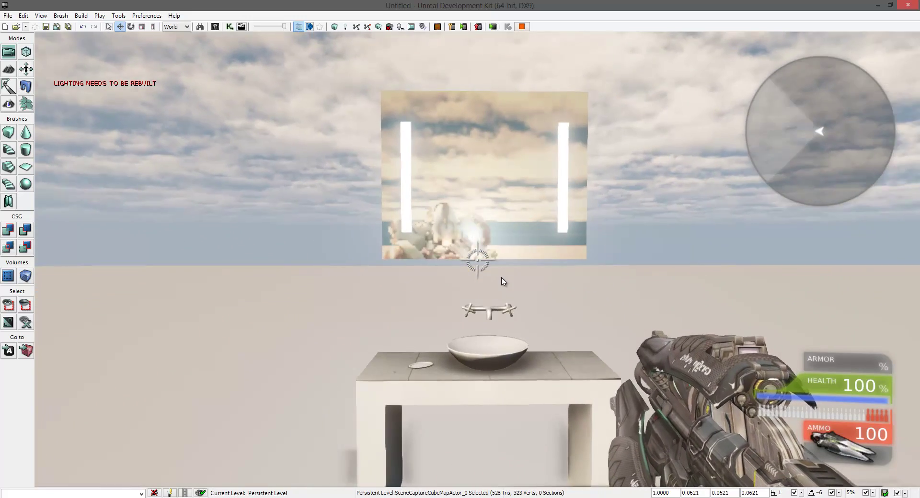
key("w")
key("s")
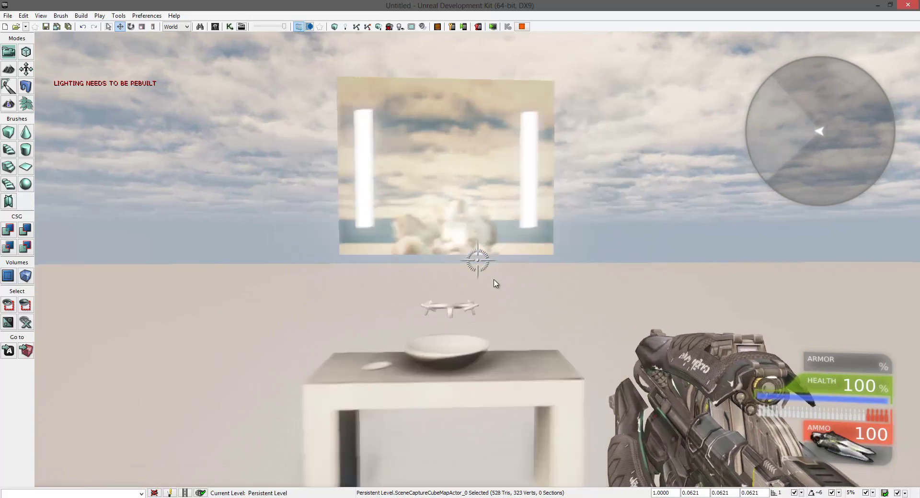
key("a")
key("w")
key("Escape")
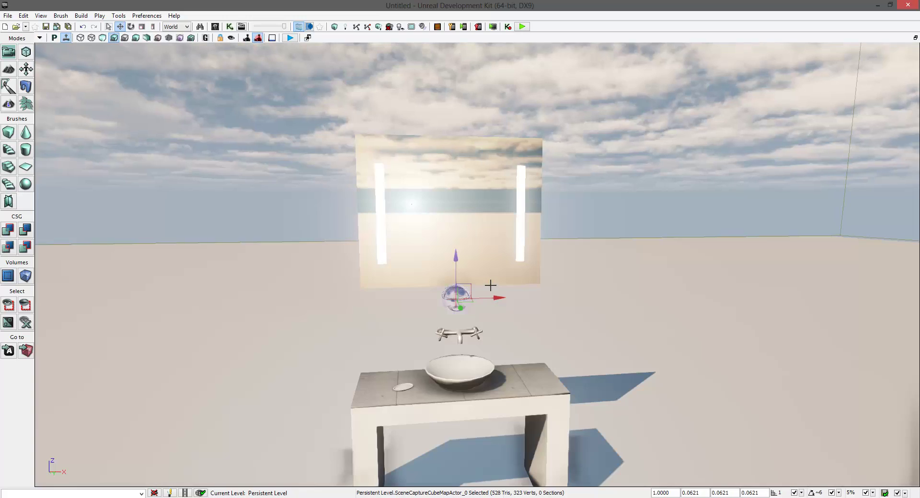
left_click_drag(495, 283, 473, 278)
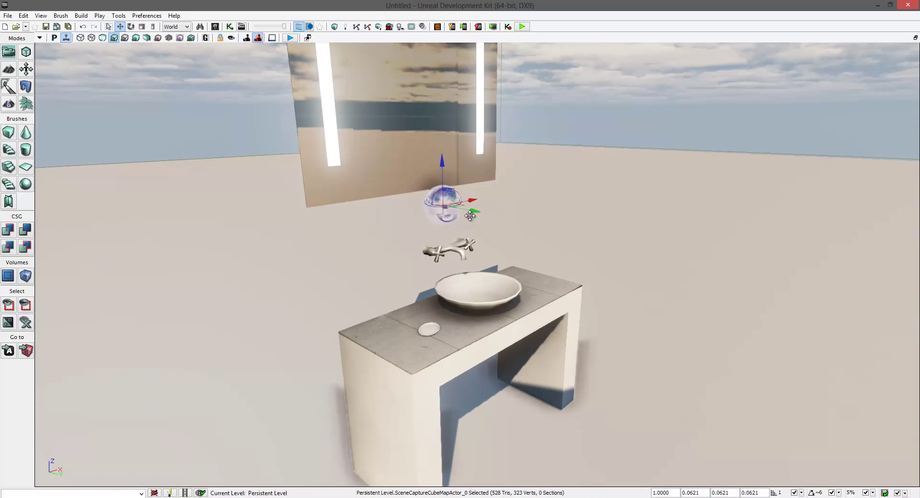
key("F4")
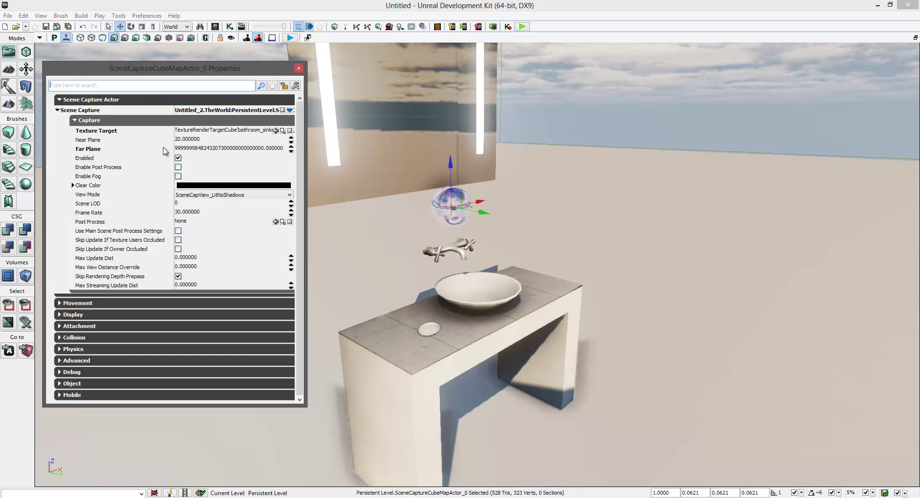
left_click(298, 68)
mouse_move(338, 65)
left_mouse_down()
mouse_move(324, 71)
mouse_move(338, 65)
left_mouse_up()
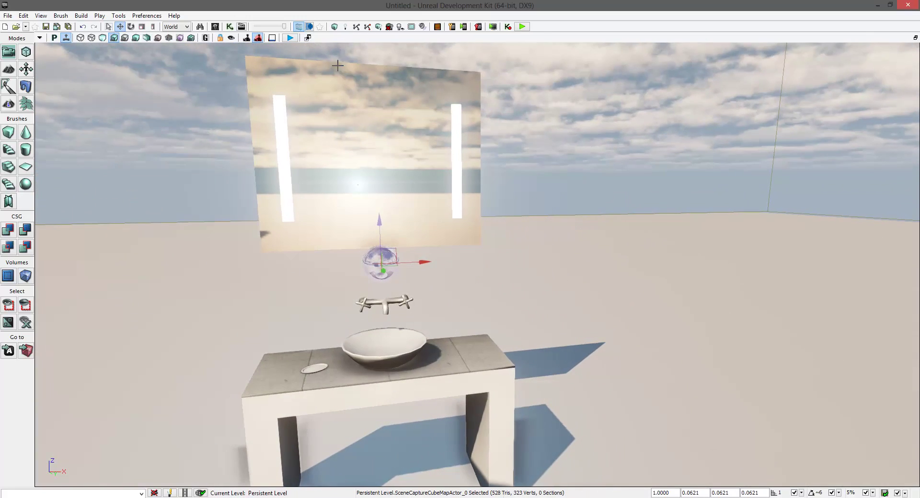
left_click(289, 38)
left_click(515, 278)
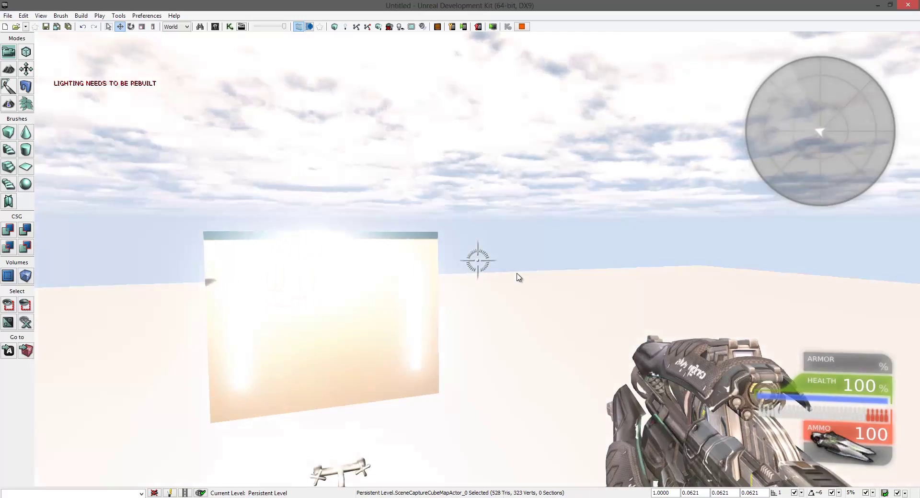
key("w")
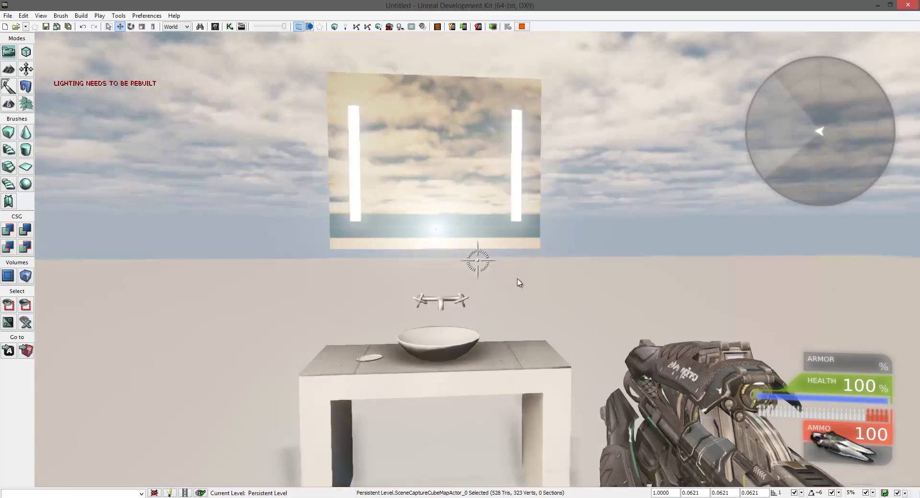
key("s")
key("w")
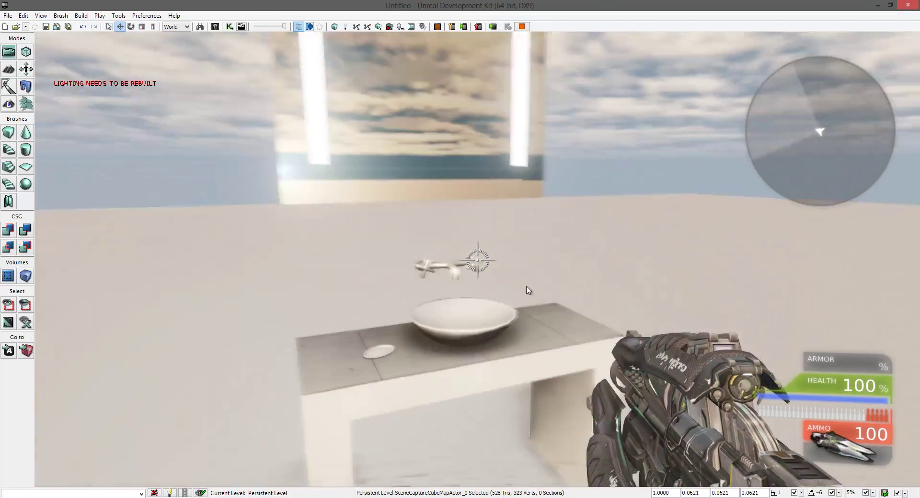
key("s")
key("w")
key("s")
key("w")
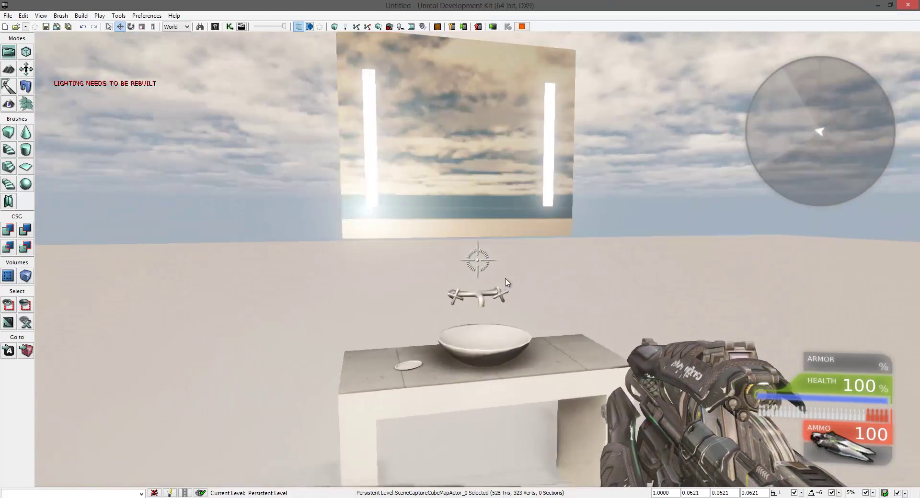
key("s")
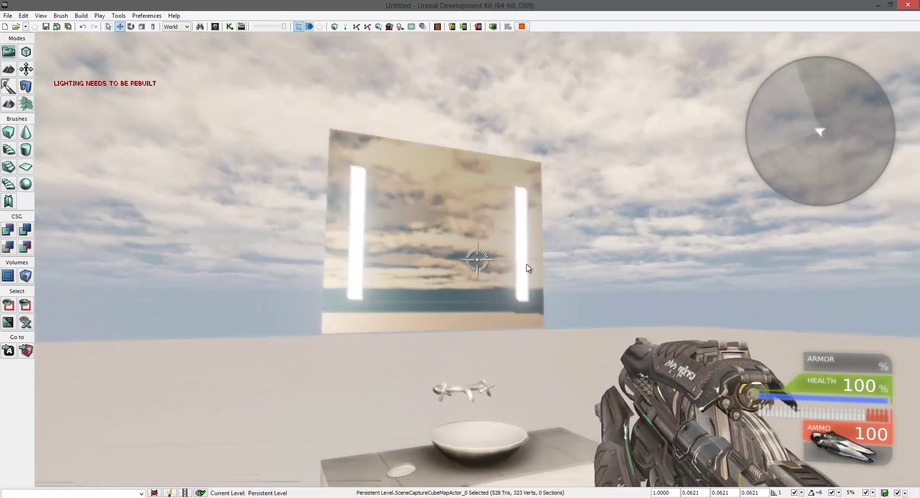
key("Escape")
key("Up")
key("Right")
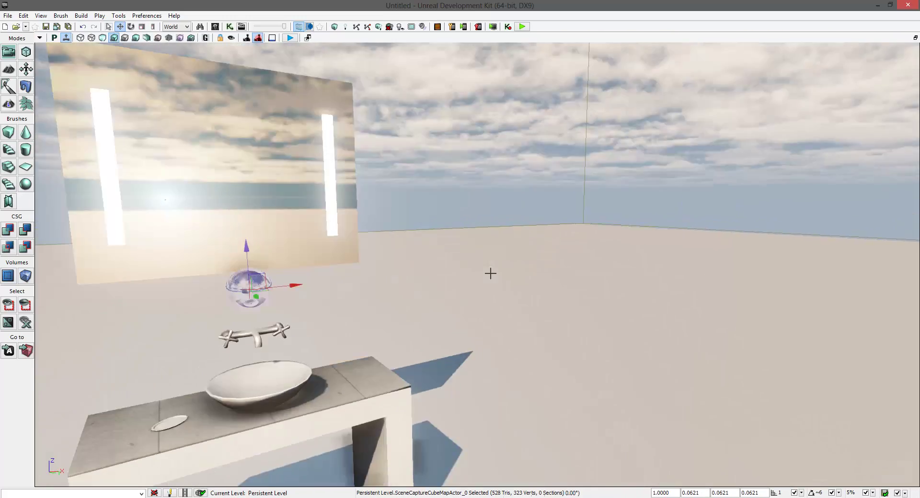
key("Left")
key("Down")
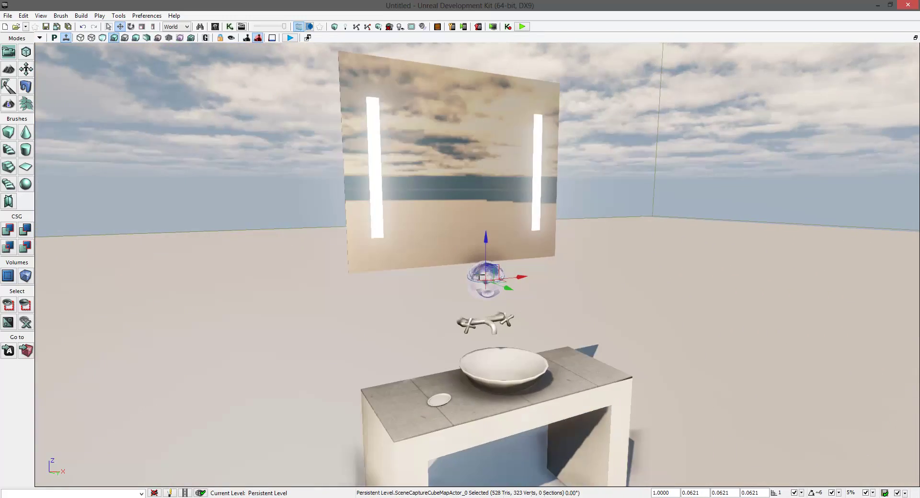
key("Down")
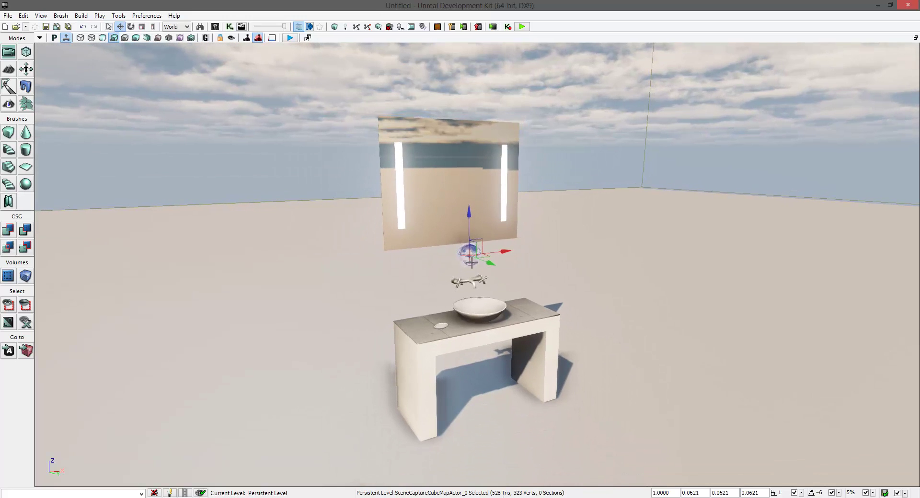